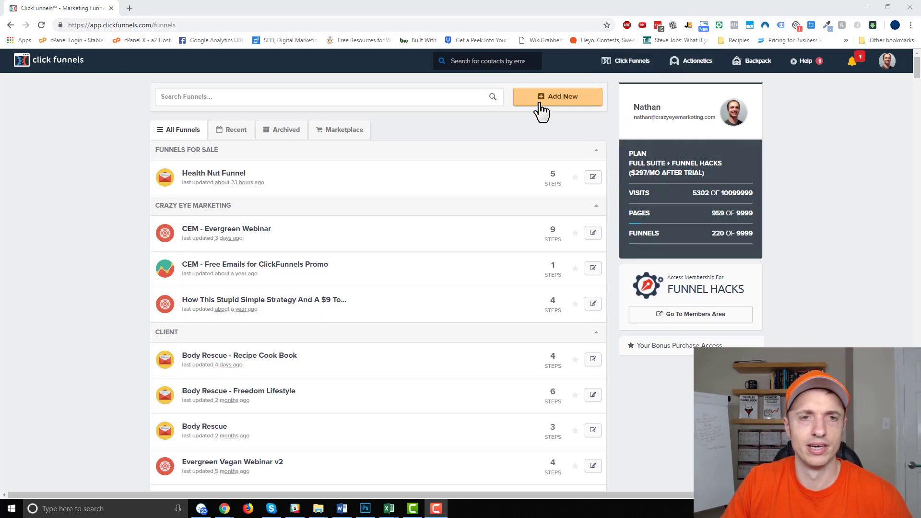
- Build a new Collect Emails funnel named 'Demo Squeeze Page' with the classic funnel builder
click(557, 101)
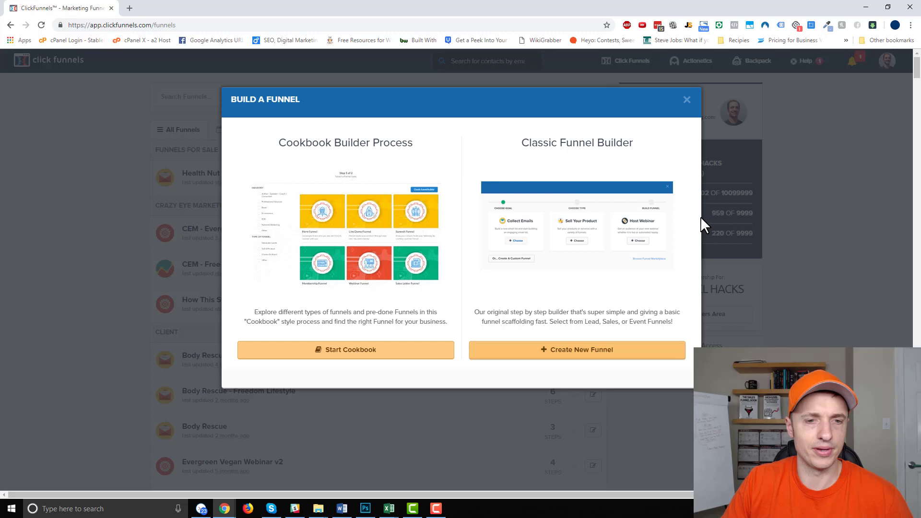
click(549, 353)
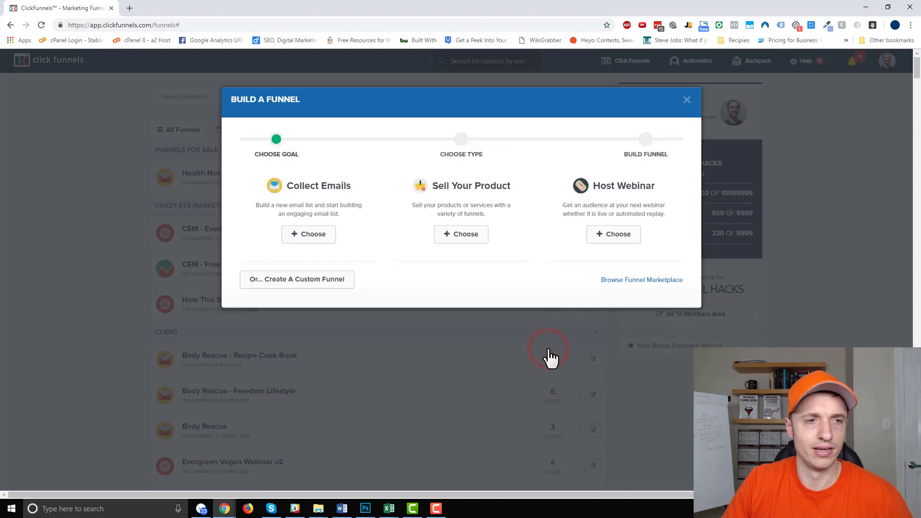
click(311, 233)
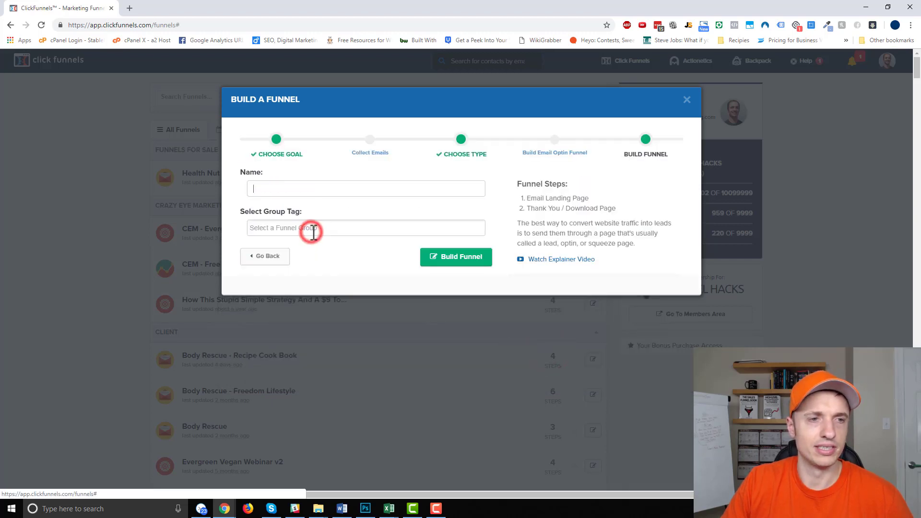
click(371, 191)
text(Demo Squeeze Page)
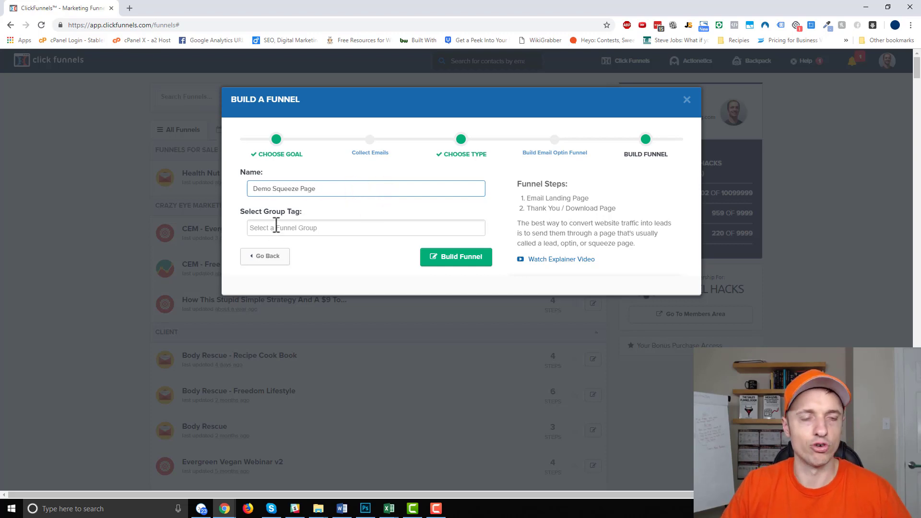
click(436, 259)
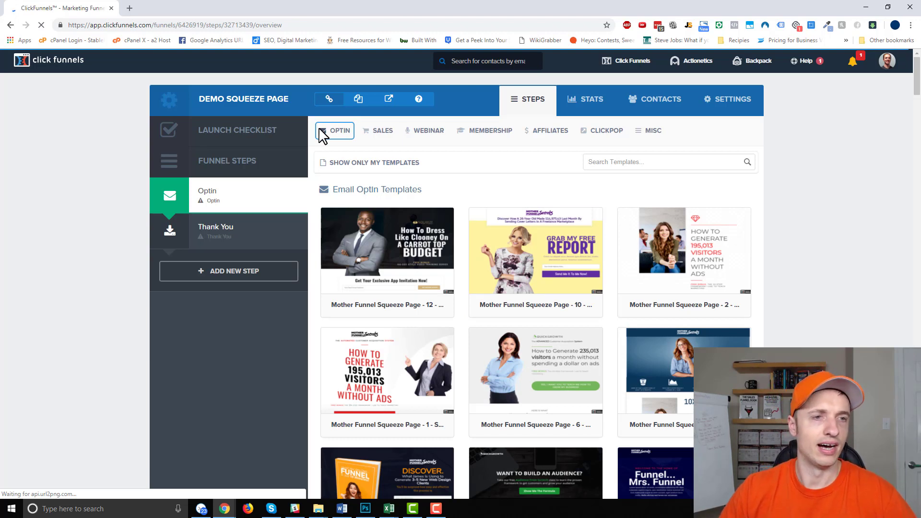
- Filter the gallery to Email Optin templates and preview the yellow GRAB MY FREE REPORT template
click(339, 133)
click(347, 147)
click(339, 133)
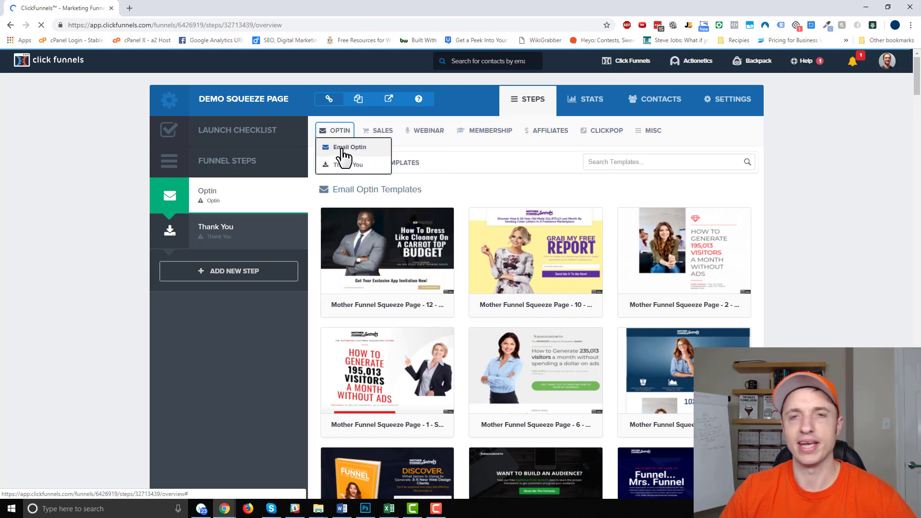
scroll(672, 206, down, 4)
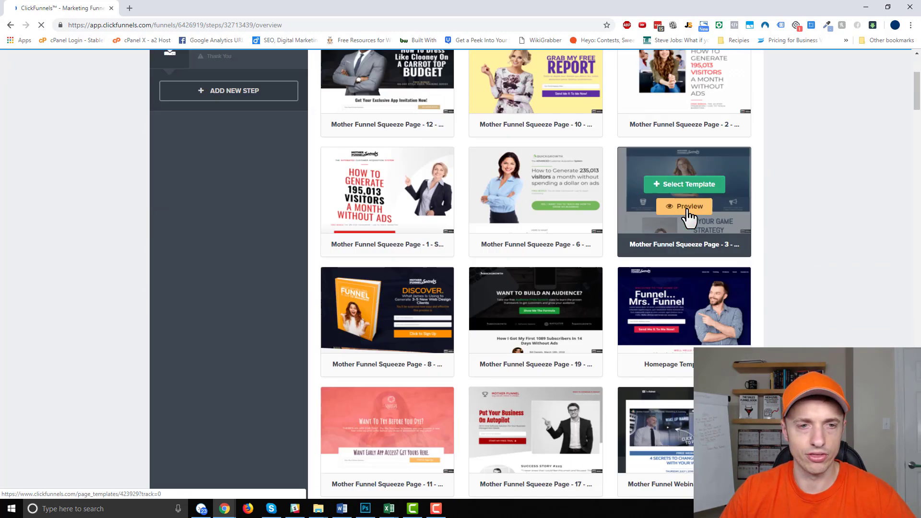
scroll(558, 207, down, 12)
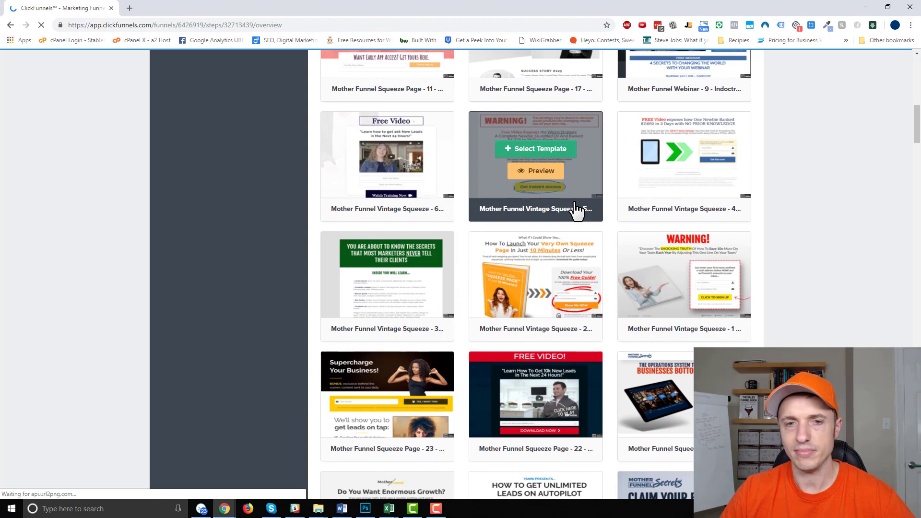
scroll(575, 207, down, 16)
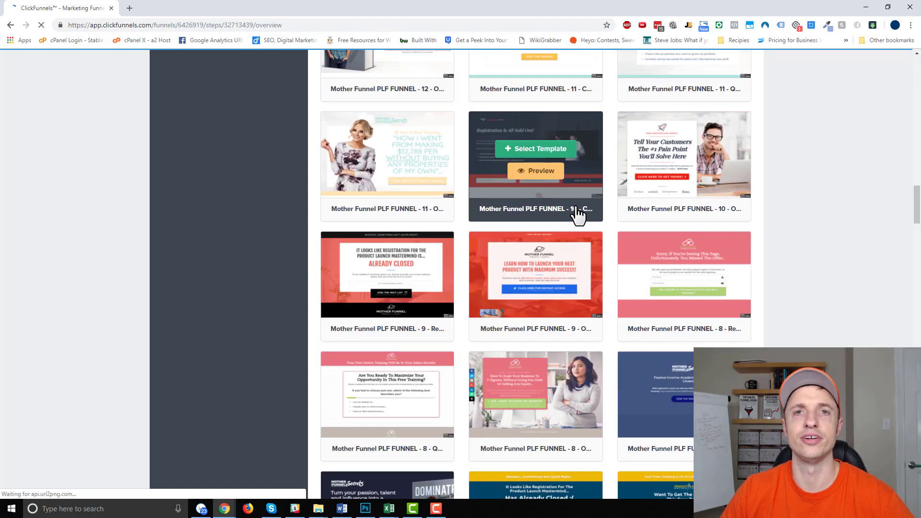
scroll(578, 213, down, 20)
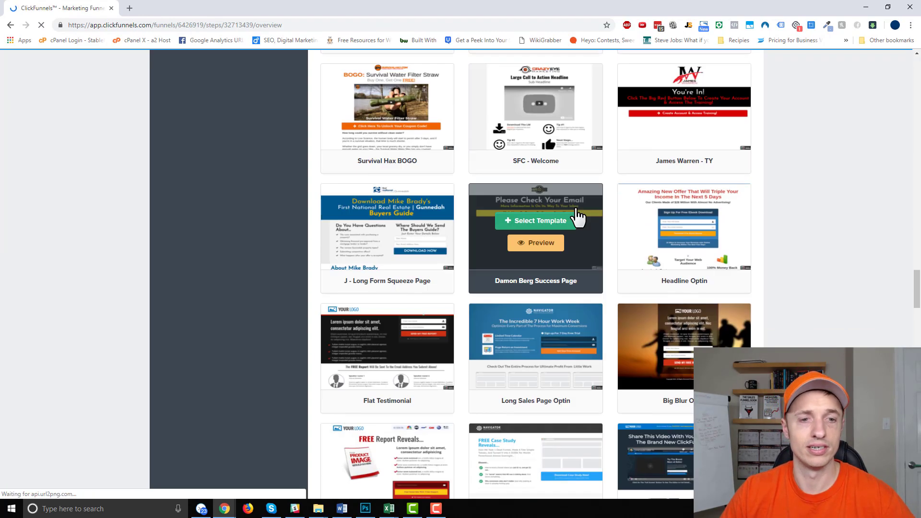
scroll(578, 217, down, 20)
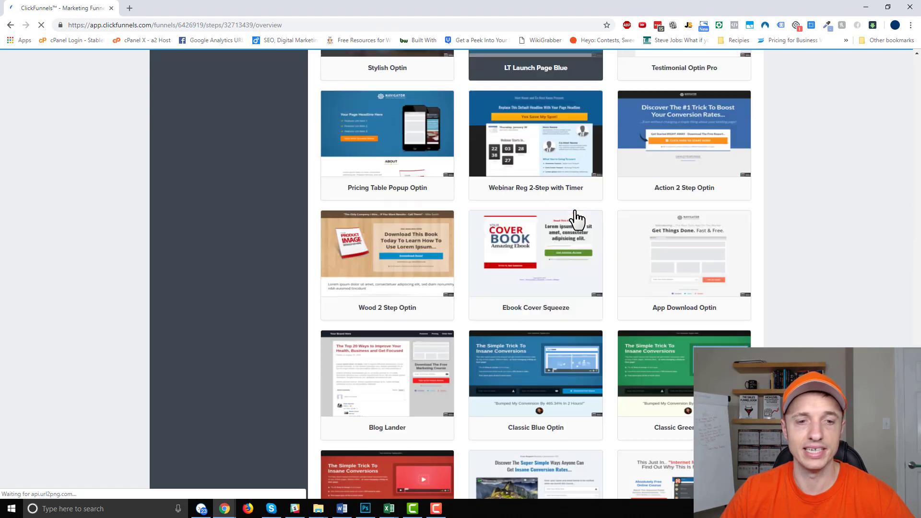
scroll(578, 220, down, 15)
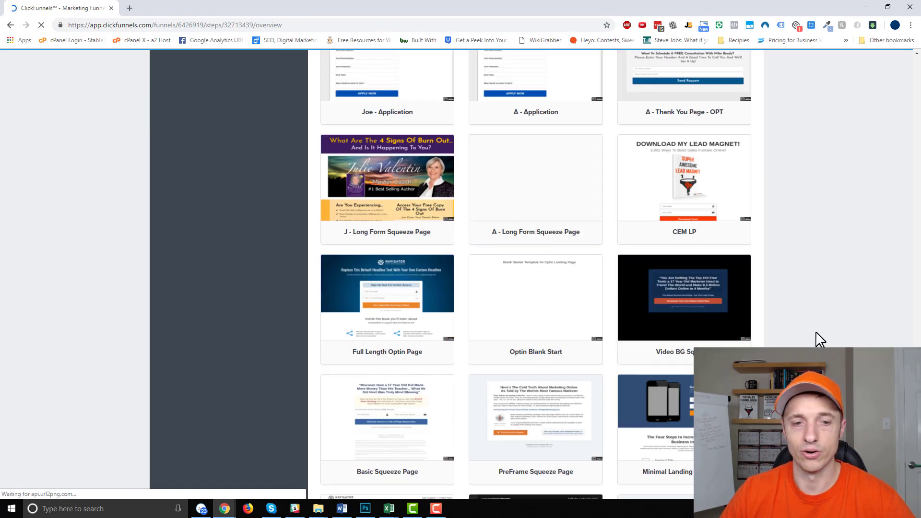
scroll(578, 220, up, 20)
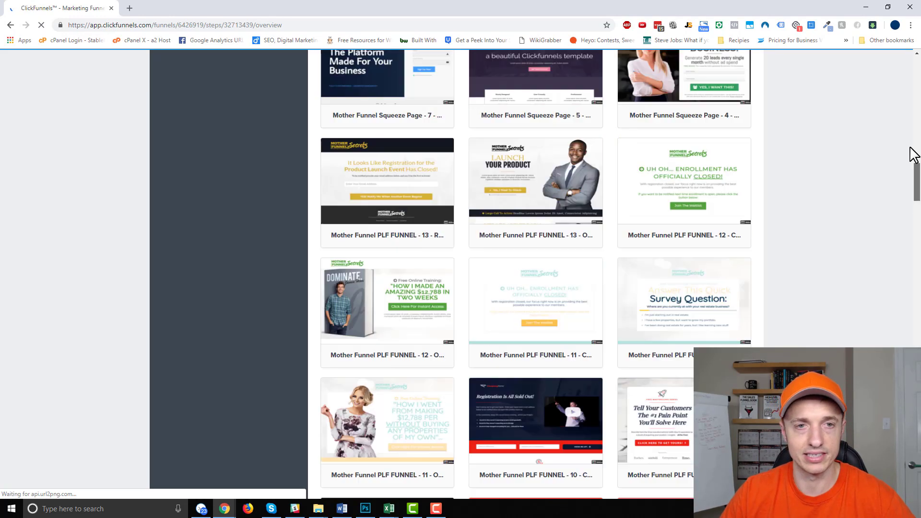
scroll(547, 259, up, 6)
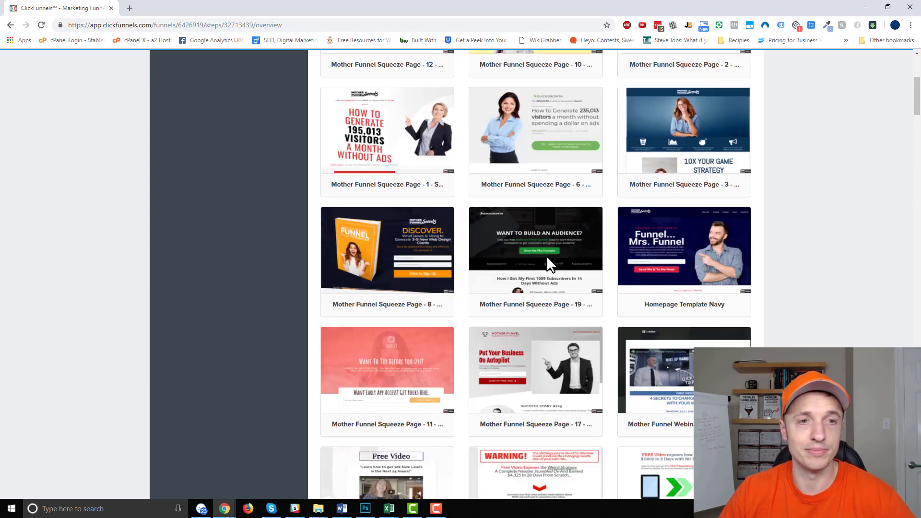
scroll(650, 277, down, 2)
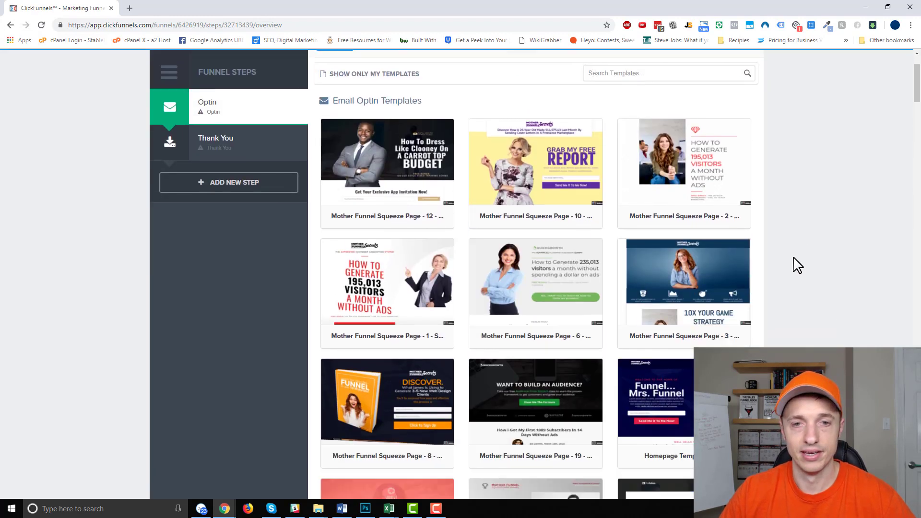
click(531, 151)
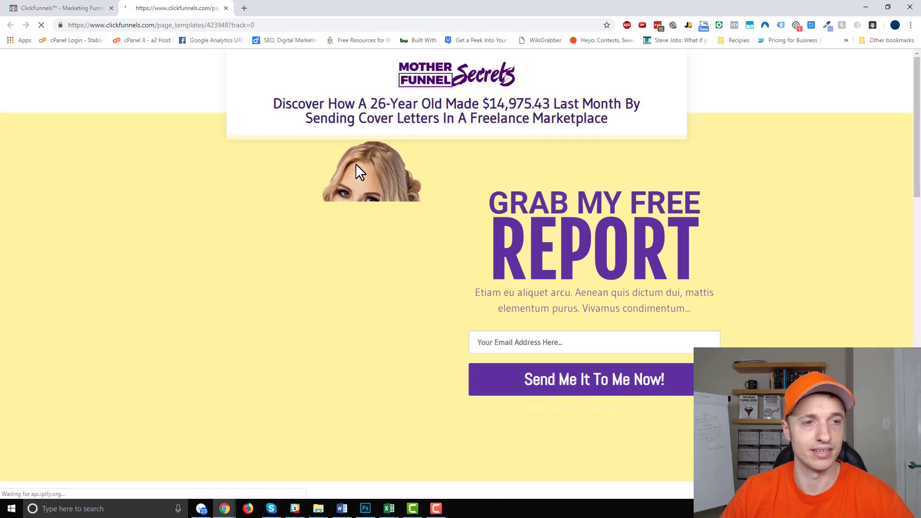
scroll(598, 158, down, 8)
scroll(613, 182, down, 10)
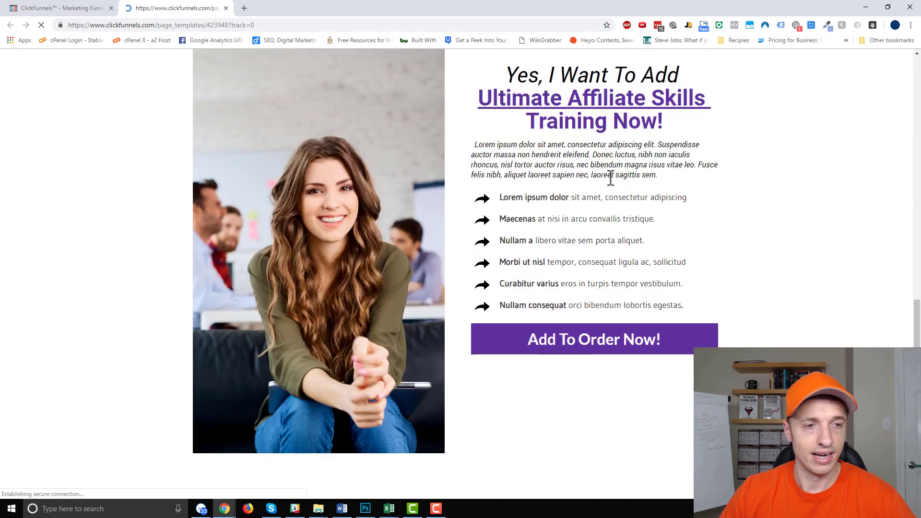
- Back in the template gallery, preview the Homepage Template Navy design
click(54, 8)
scroll(590, 147, down, 5)
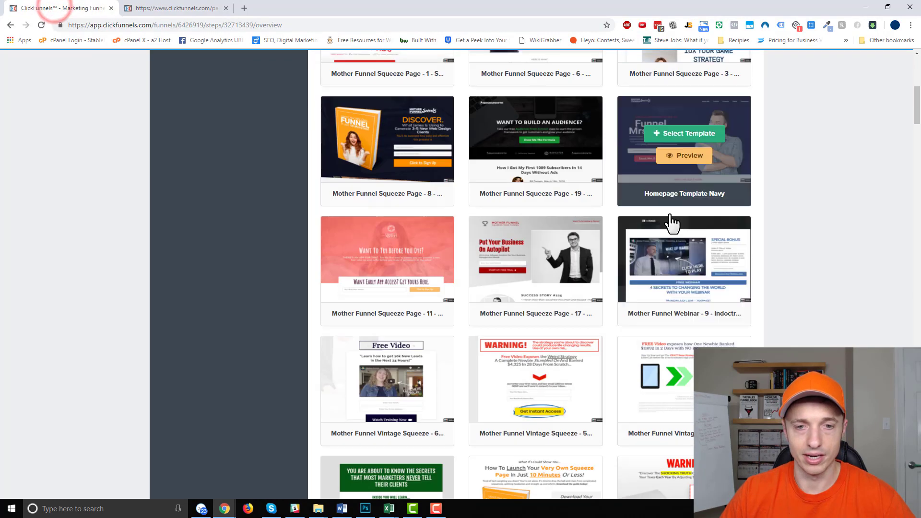
click(689, 156)
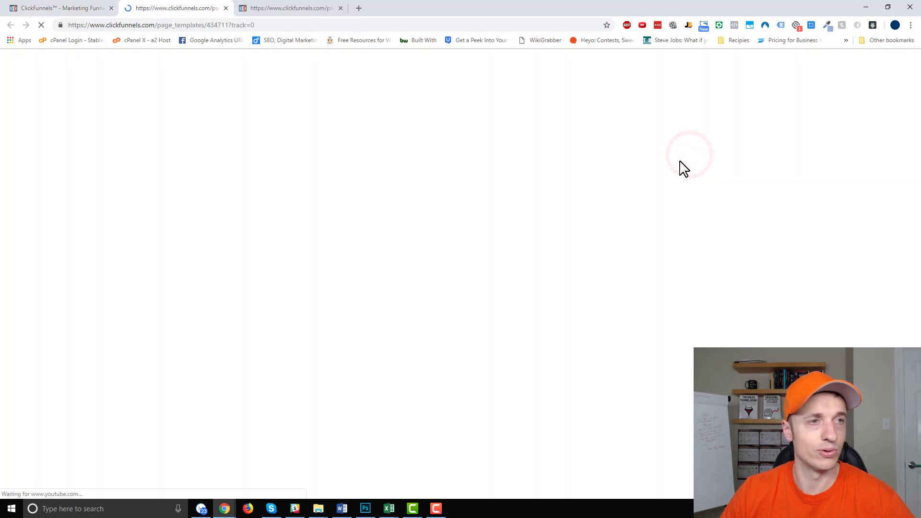
scroll(528, 218, down, 15)
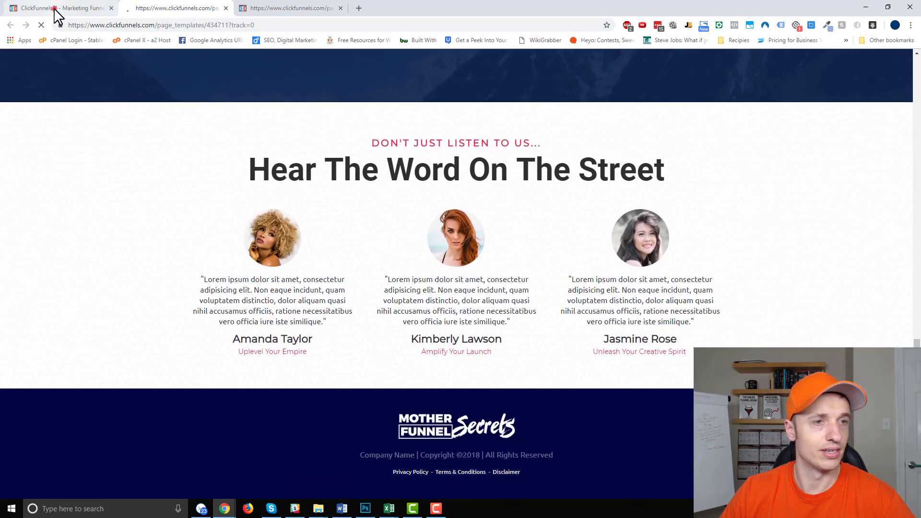
click(56, 12)
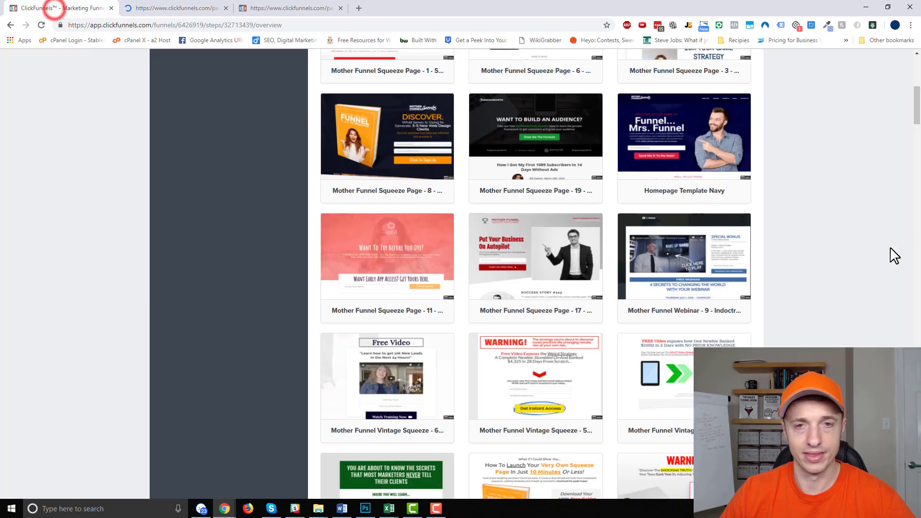
- Apply Homepage Template Navy to the Optin step and open that page in the editor
click(673, 132)
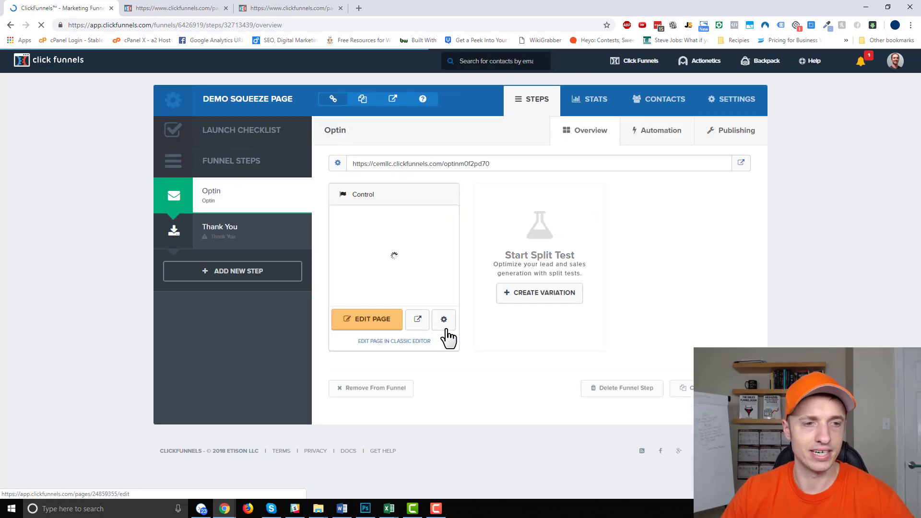
click(373, 327)
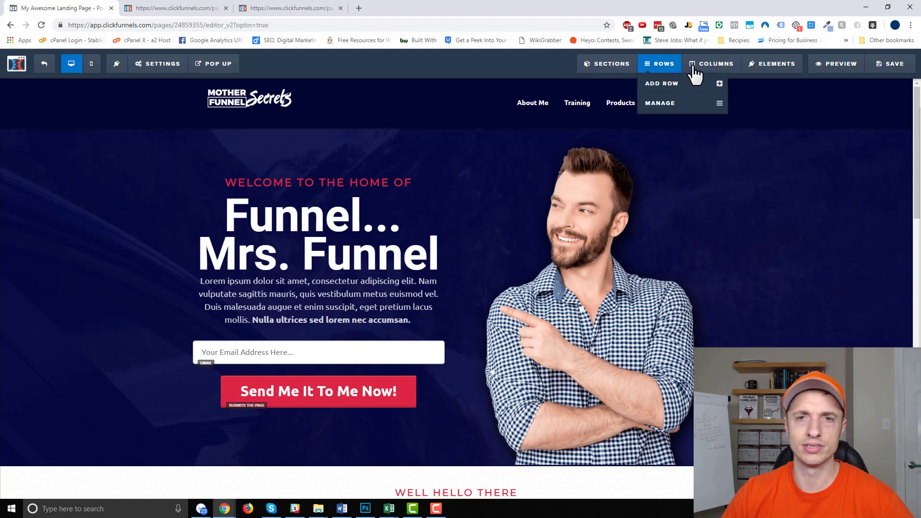
mouse_move(623, 67)
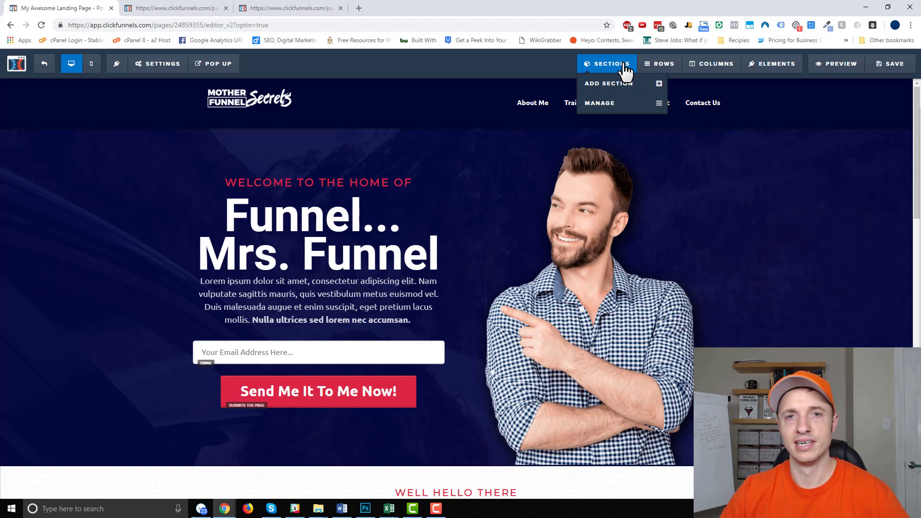
mouse_move(658, 73)
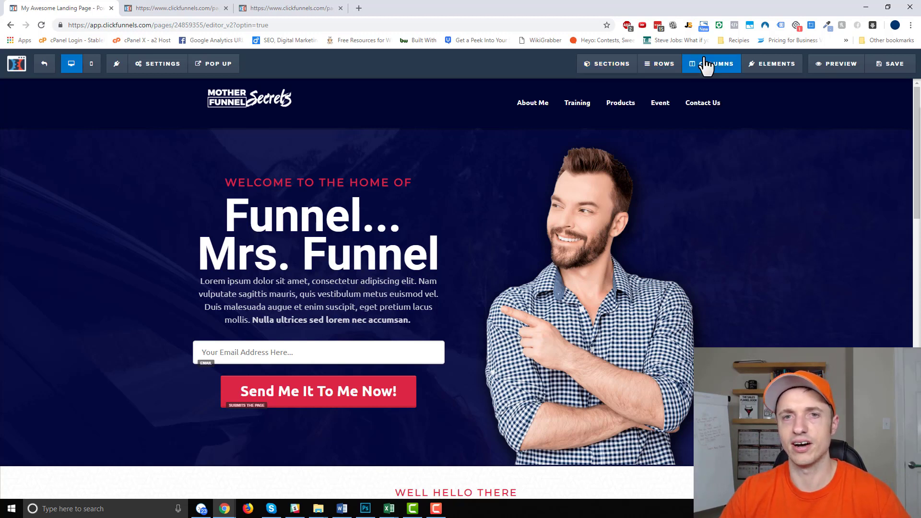
mouse_move(764, 73)
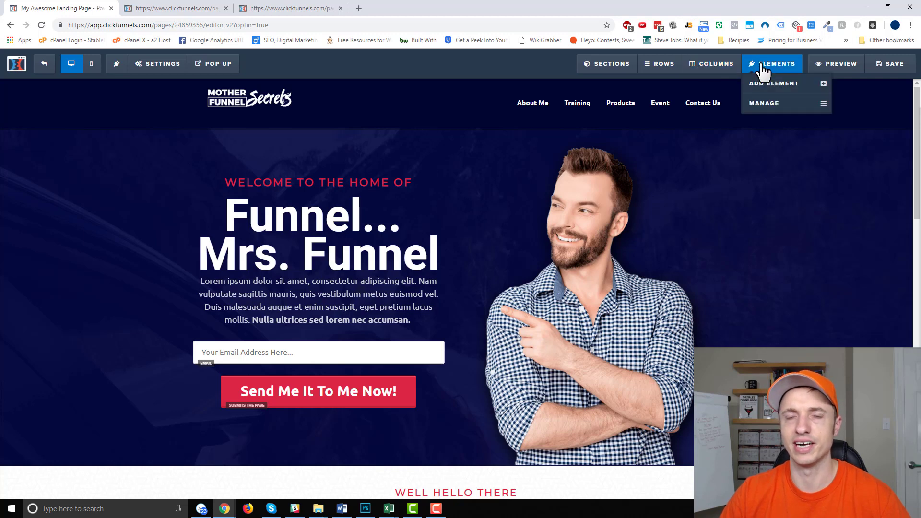
- Open and scroll through the Elements list in the editor sidebar
click(768, 83)
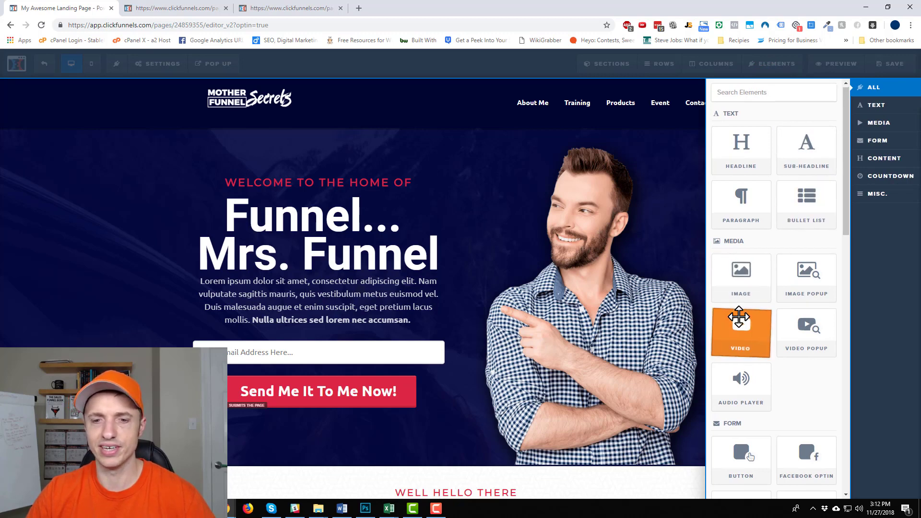
scroll(741, 317, down, 4)
scroll(740, 304, down, 3)
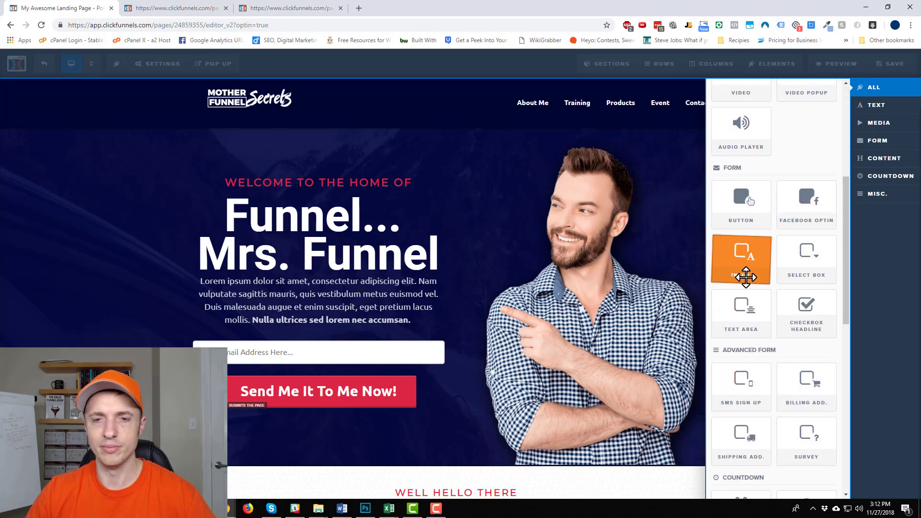
scroll(739, 226, down, 5)
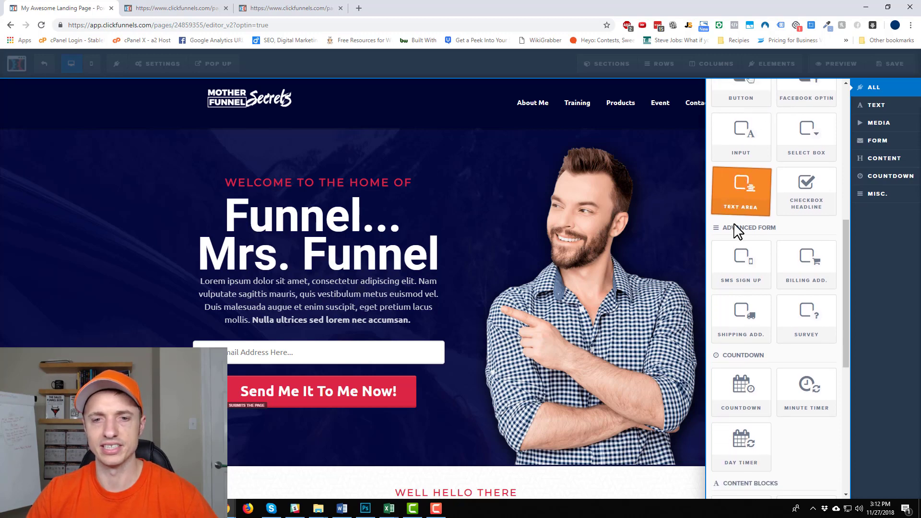
scroll(750, 256, down, 2)
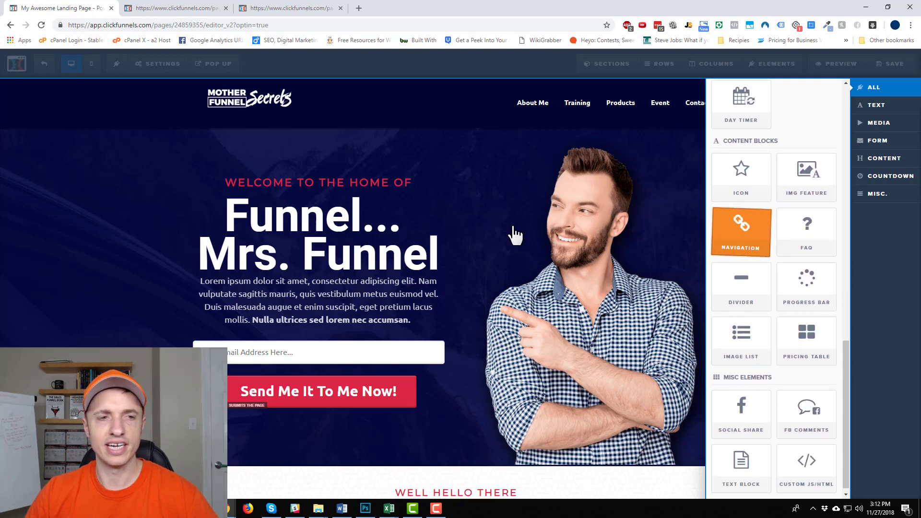
- Drag the 'Funnel... Mrs. Funnel' headline around, then drop it back below 'Welcome to the home of'
click(456, 216)
drag(298, 246, 627, 150)
drag(613, 196, 331, 178)
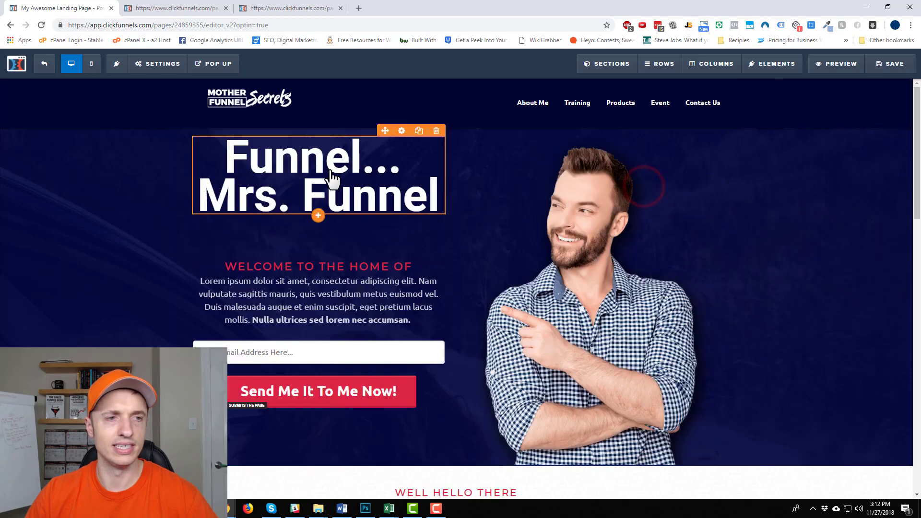
drag(344, 211, 319, 278)
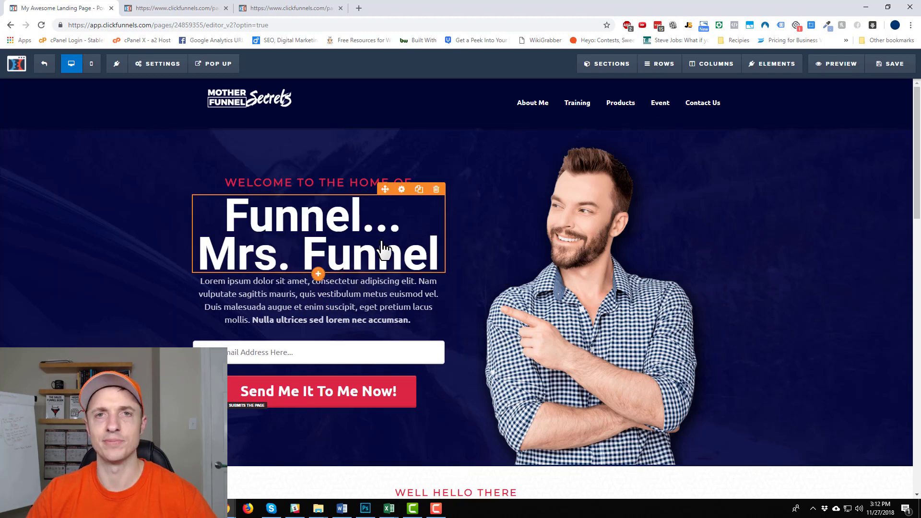
- Replace the 'Funnel... Mrs. Funnel' headline text with 'Get My Guide FREE!'
click(134, 216)
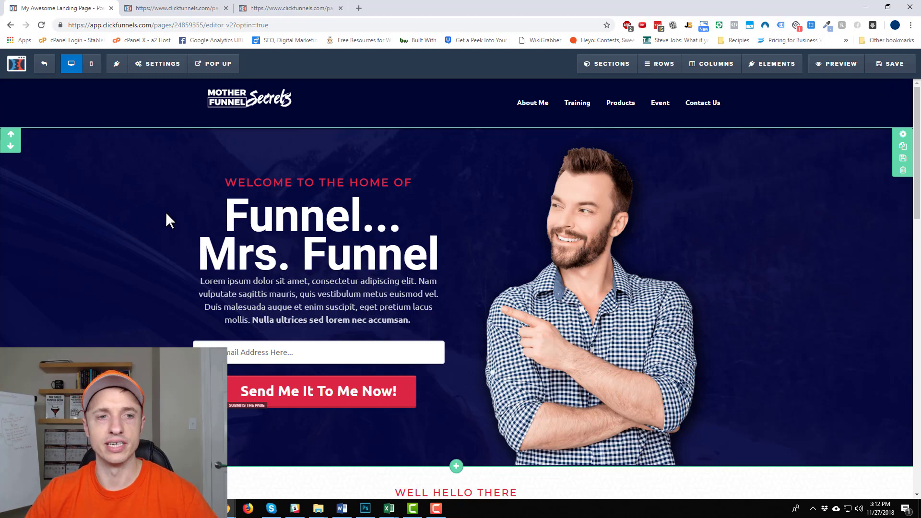
scroll(298, 144, down, 4)
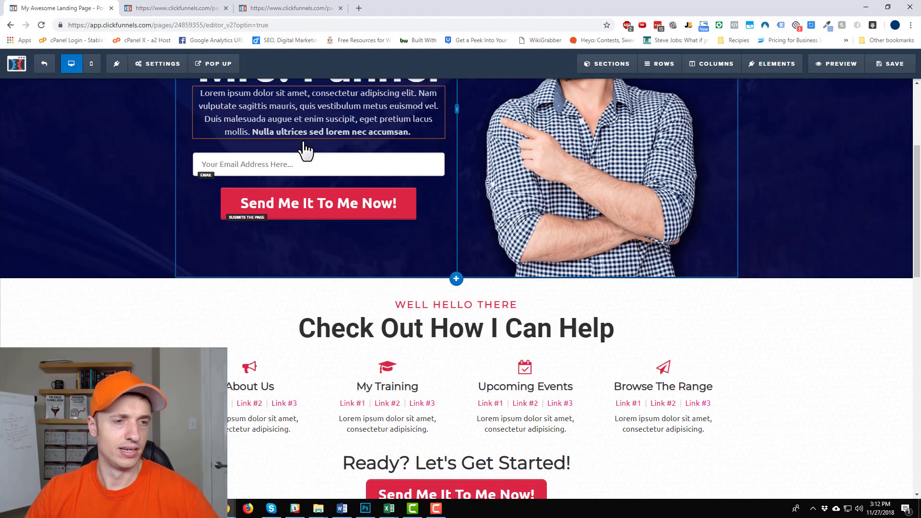
scroll(329, 196, down, 7)
scroll(463, 304, up, 10)
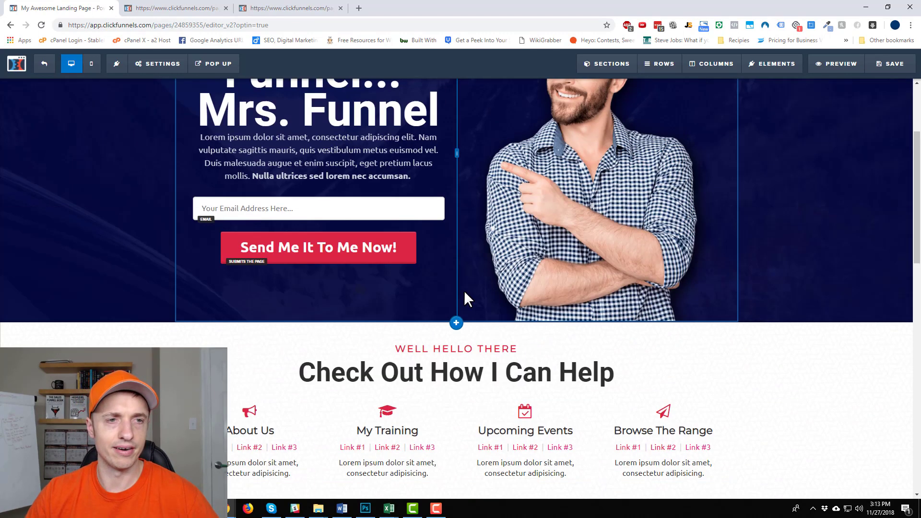
scroll(464, 297, up, 2)
click(382, 254)
key(ctrl+a)
text(G)
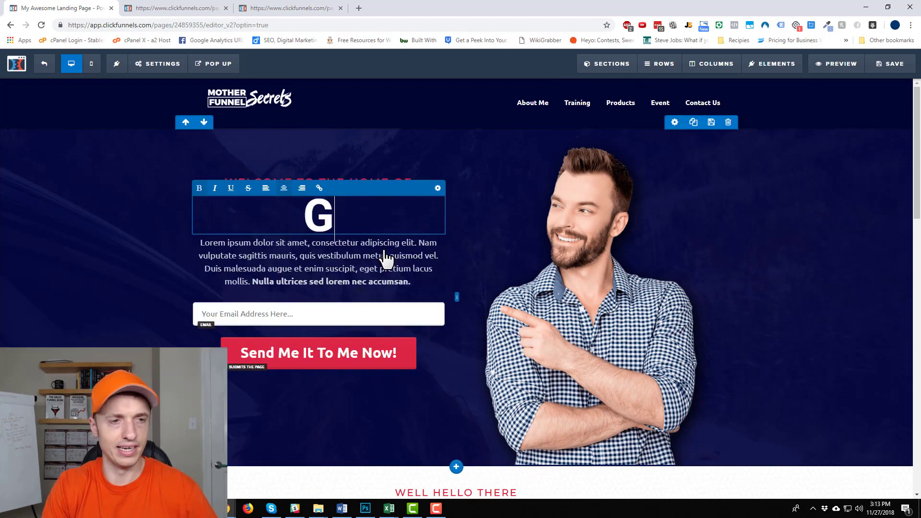
text(et My Guide FR)
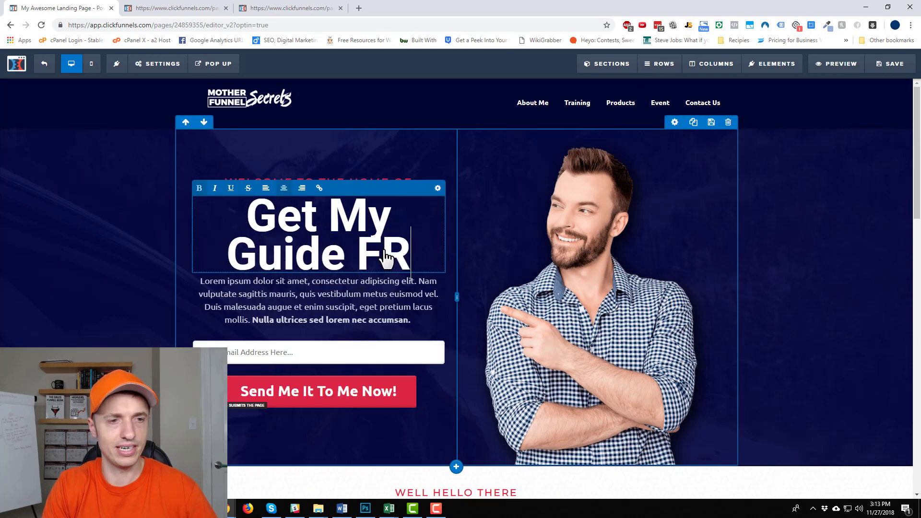
text(EE!)
click(853, 302)
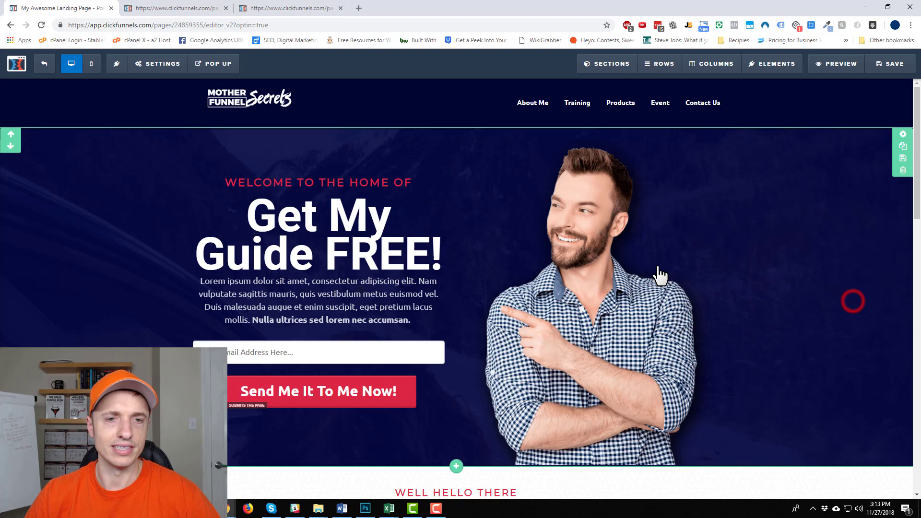
scroll(355, 197, down, 1)
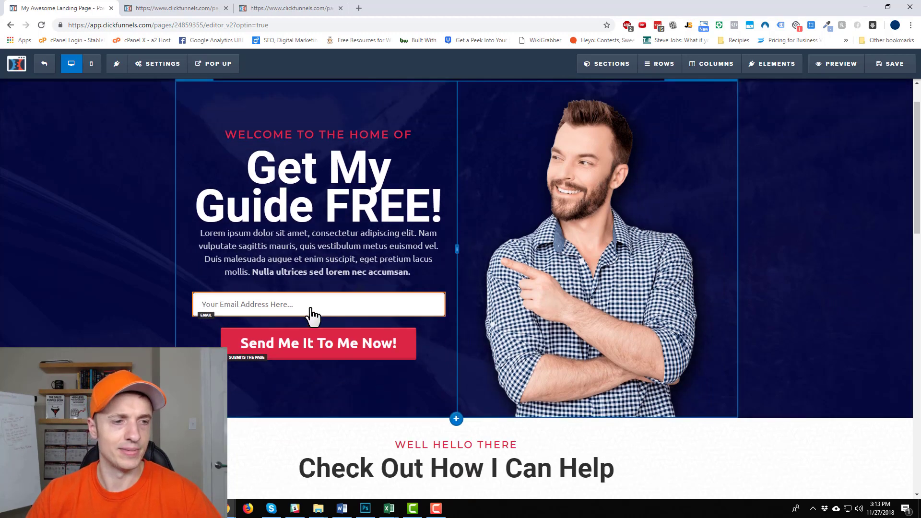
- Set the Optin page's SEO title to 'Demo Squeeze Page' and save the page
mouse_move(313, 313)
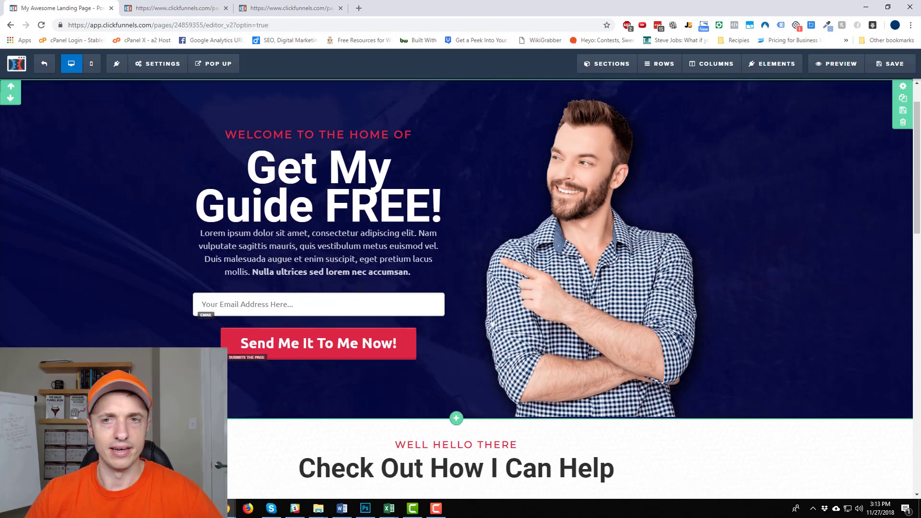
click(892, 68)
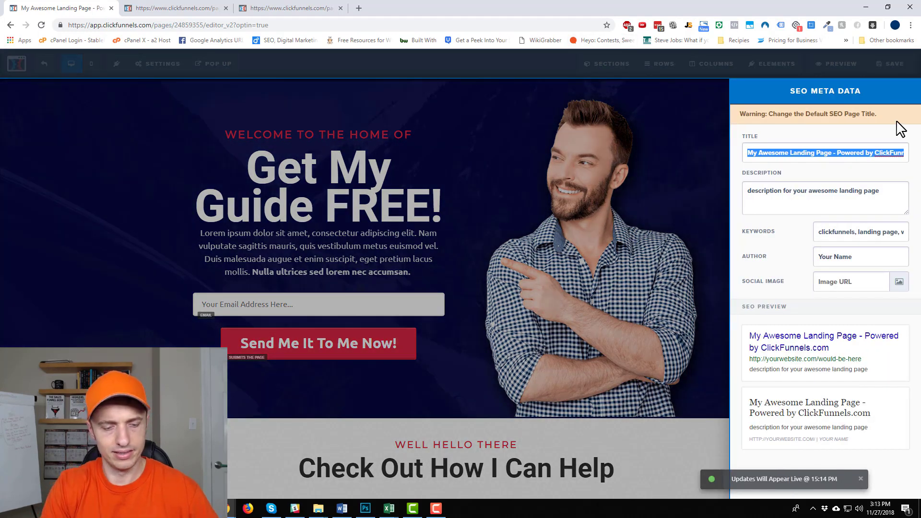
text(Demo S)
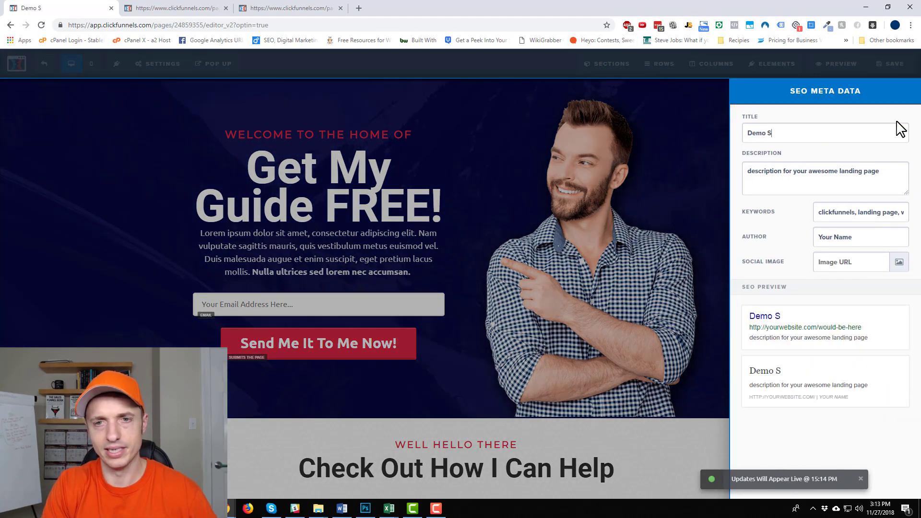
text(queeze Page)
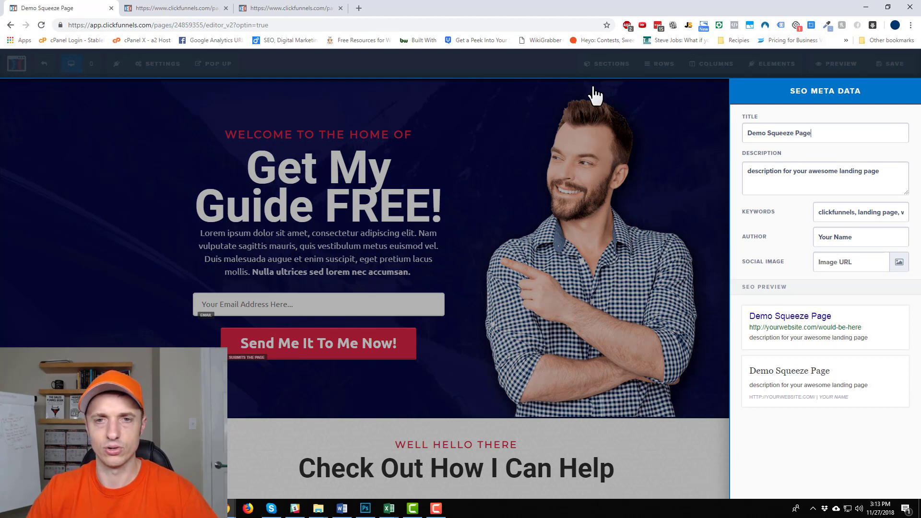
click(595, 92)
click(897, 67)
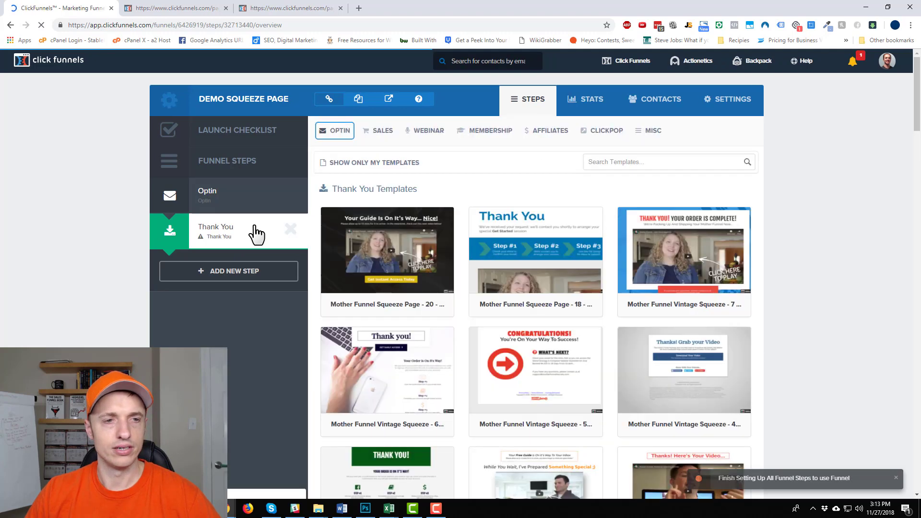
- Browse the Thank You step's template categories, including OPTIN > Thank You and Sales
click(336, 135)
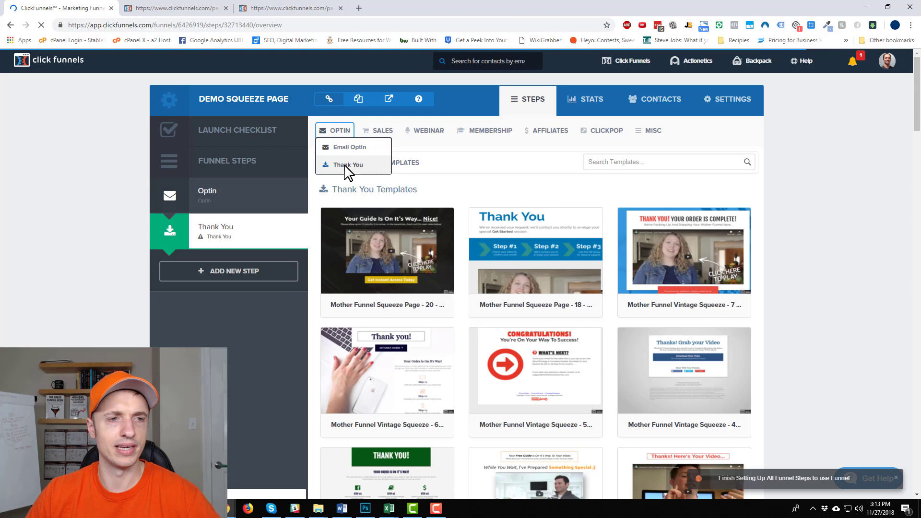
click(694, 175)
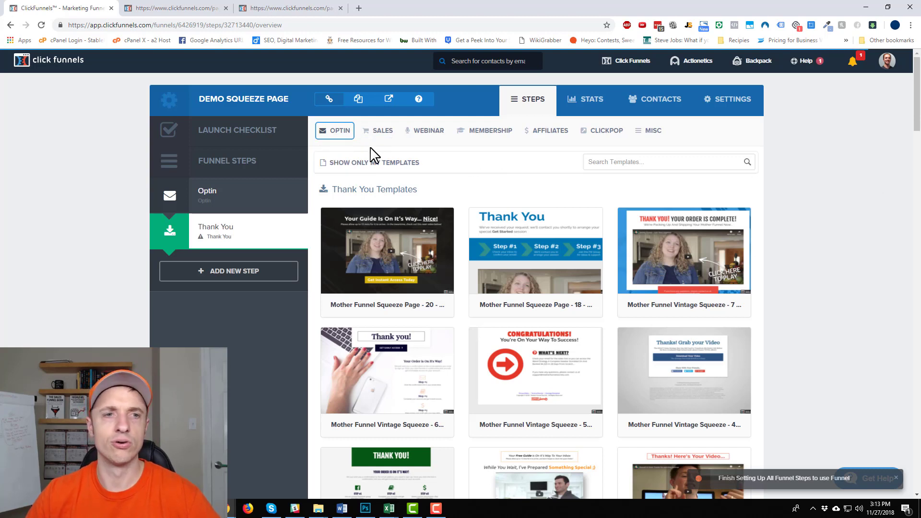
click(382, 131)
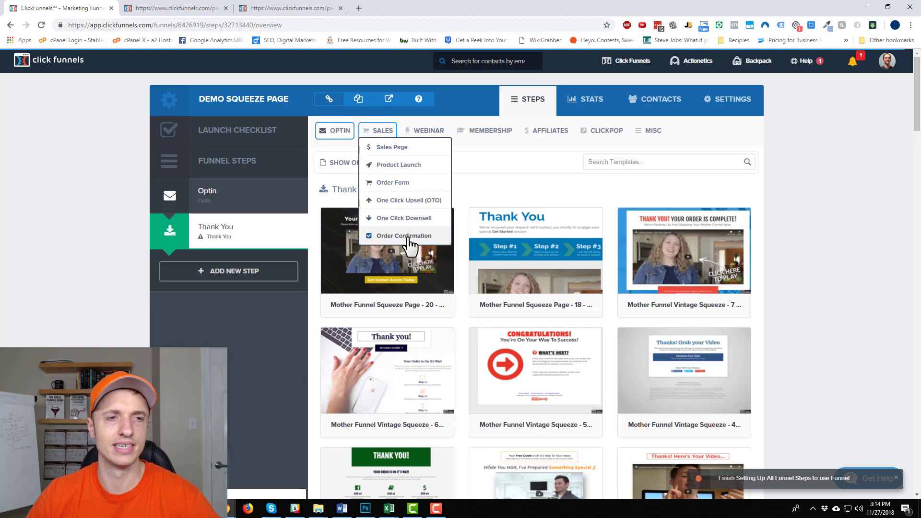
mouse_move(430, 129)
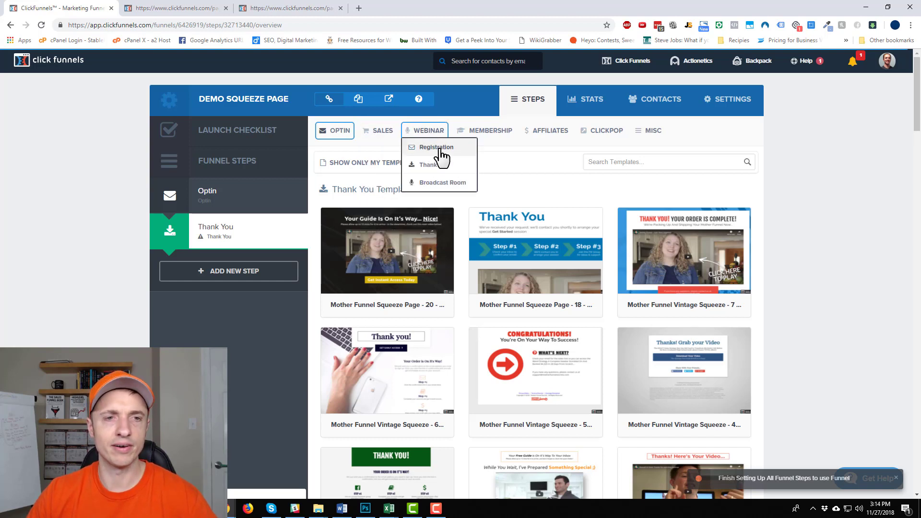
mouse_move(541, 129)
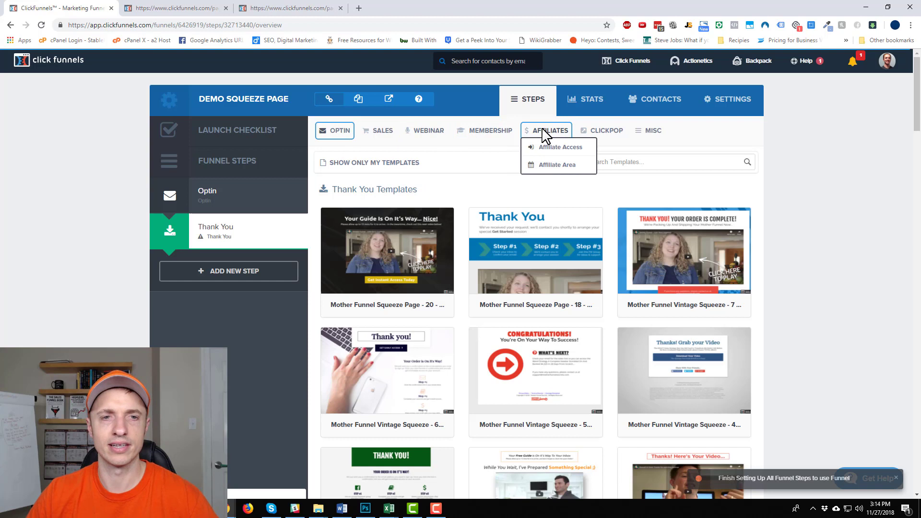
mouse_move(378, 130)
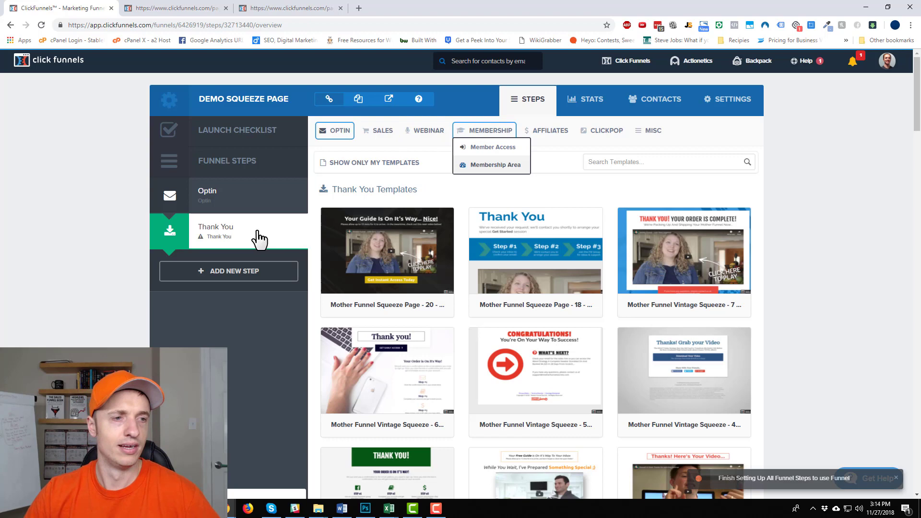
- Pick Mother Funnel Squeeze Page 22 from the Thank You templates for the Thank You step
scroll(281, 231, down, 2)
scroll(559, 139, down, 5)
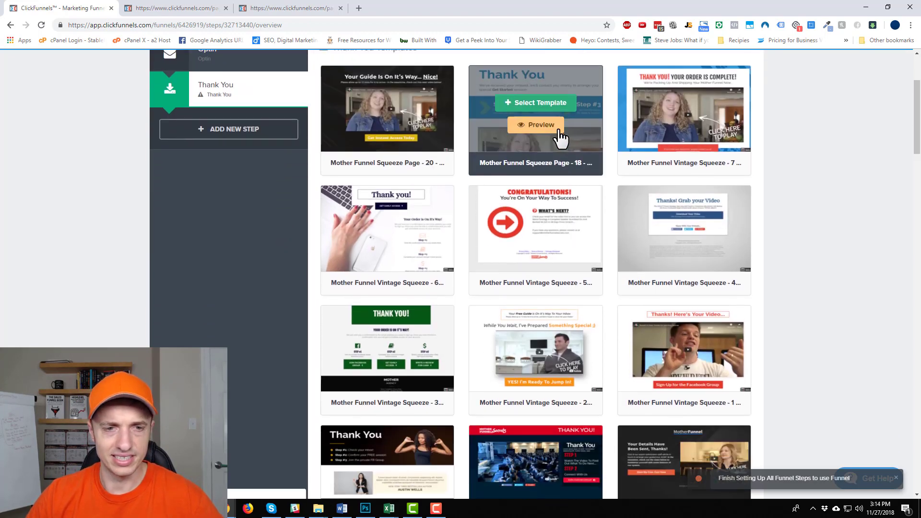
scroll(614, 155, down, 5)
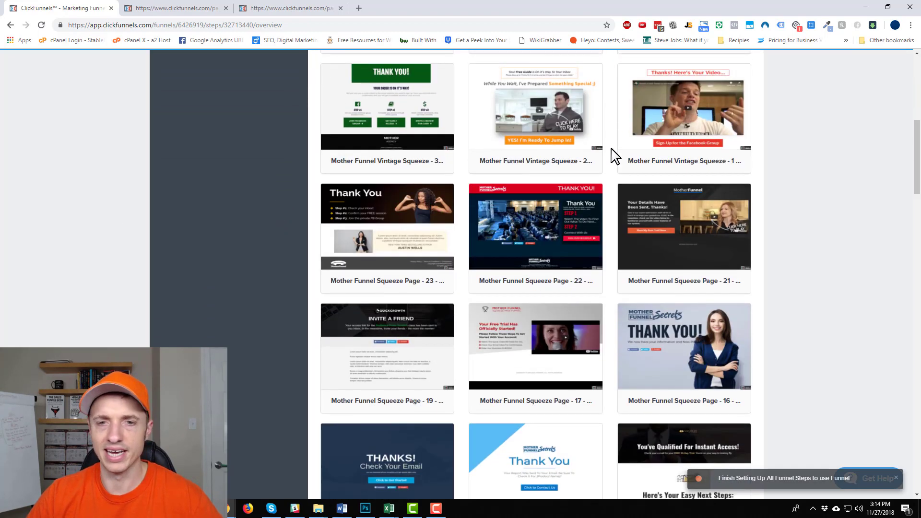
scroll(729, 127, down, 12)
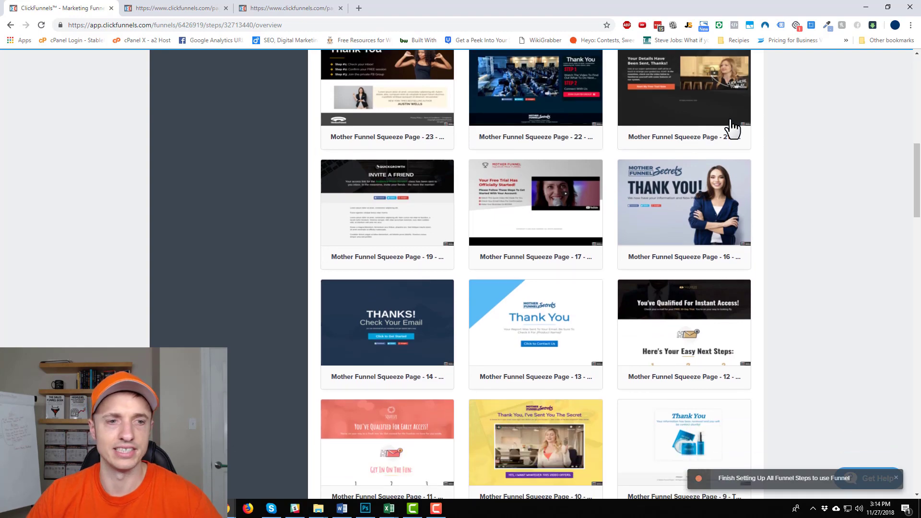
scroll(729, 129, down, 13)
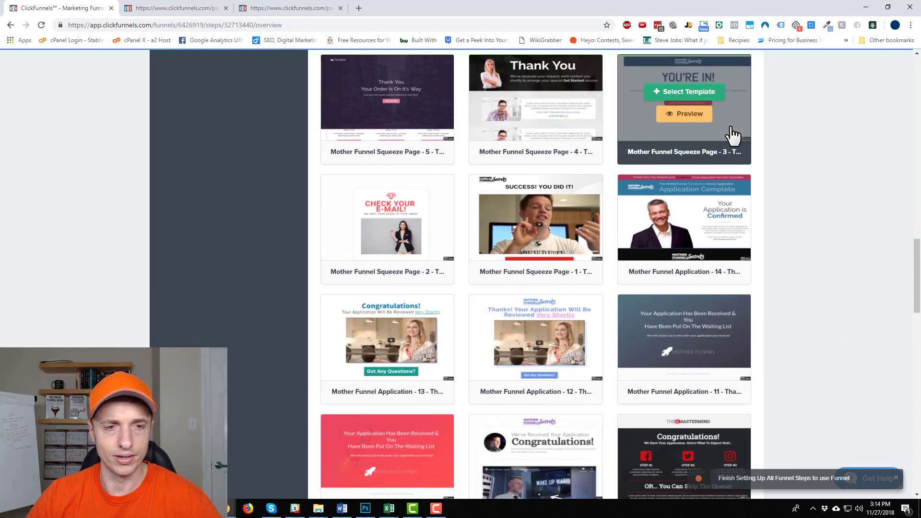
scroll(724, 167, down, 6)
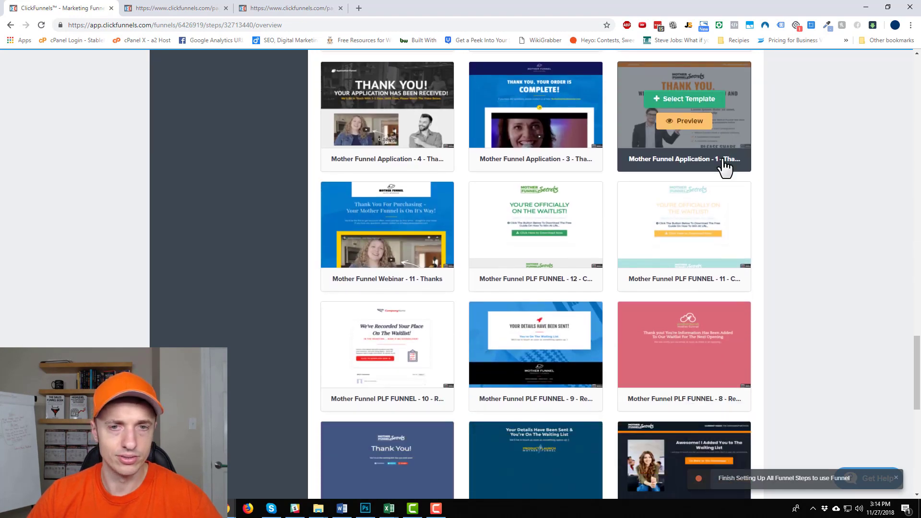
scroll(667, 321, up, 5)
scroll(593, 329, up, 14)
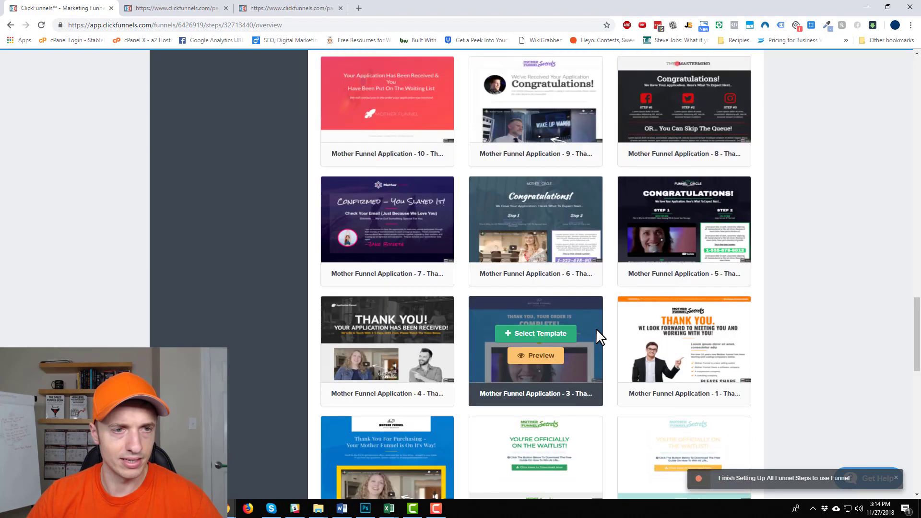
scroll(642, 362, up, 9)
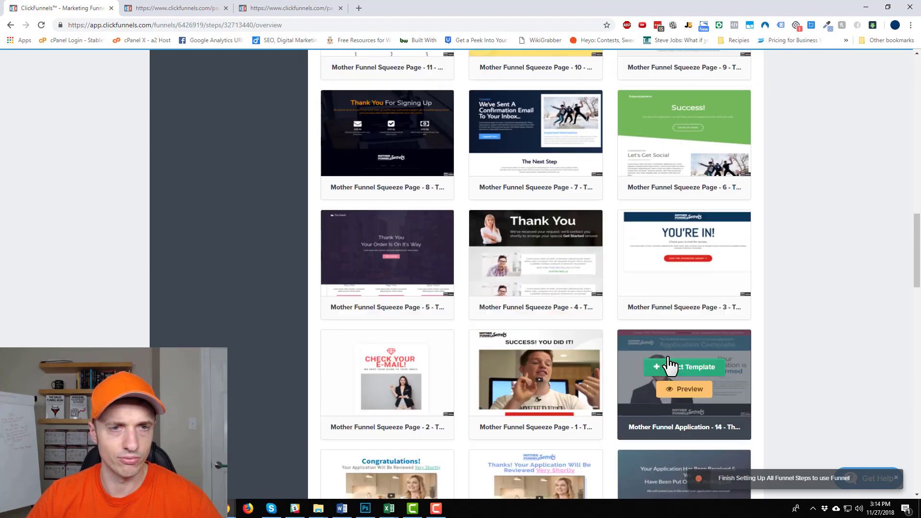
scroll(670, 367, up, 4)
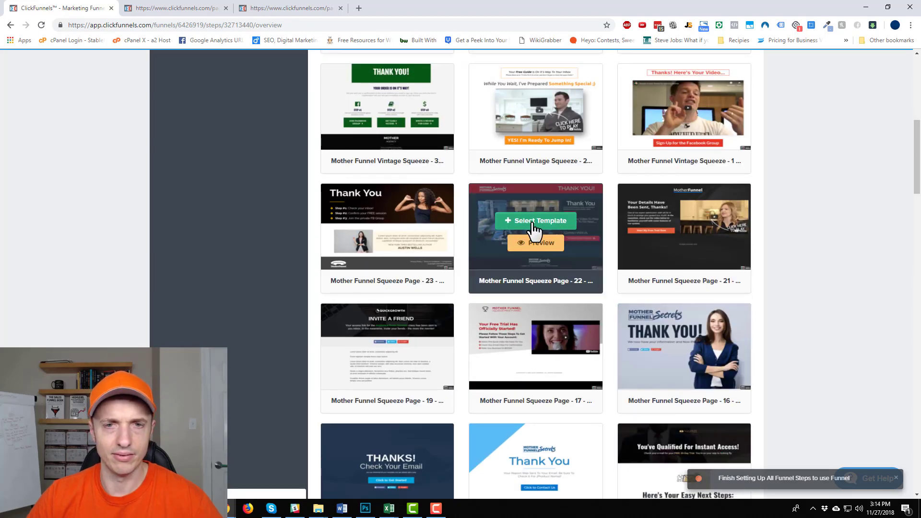
click(534, 223)
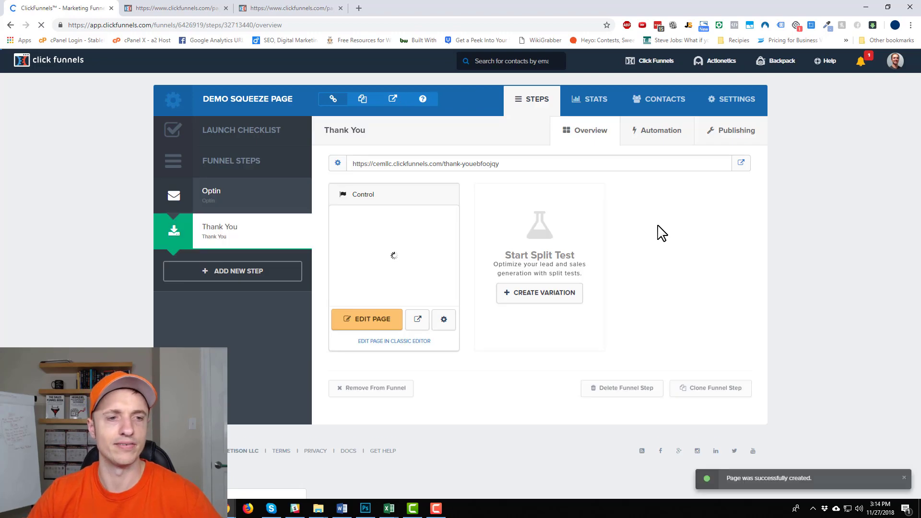
- Open the Thank You page in the editor and switch to the mobile preview
click(367, 319)
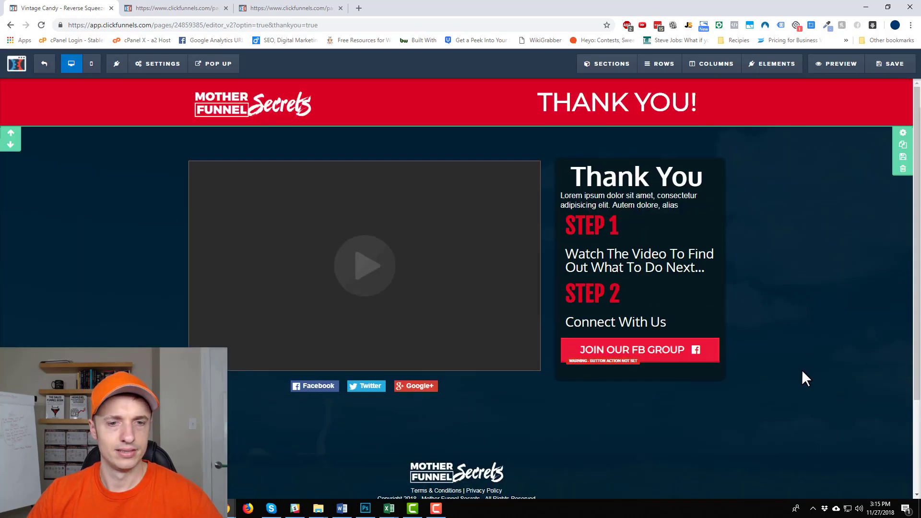
scroll(451, 293, down, 1)
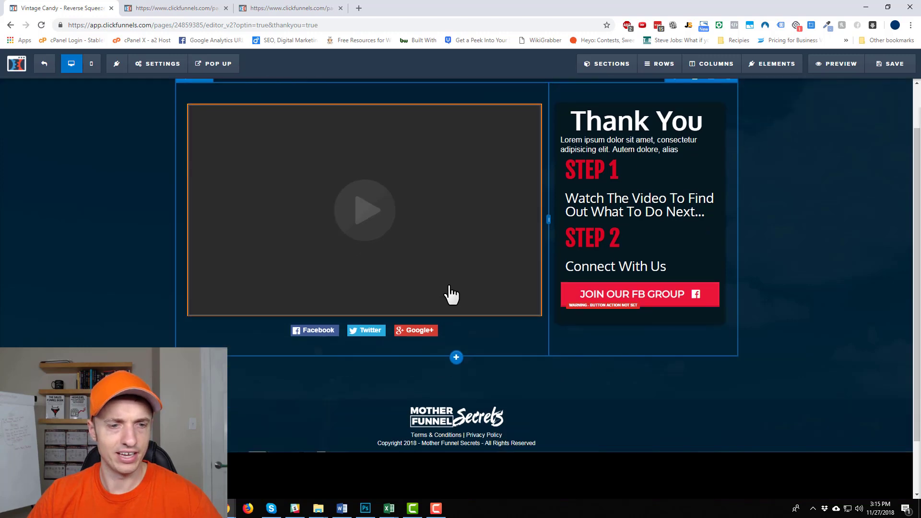
scroll(374, 257, up, 1)
click(92, 63)
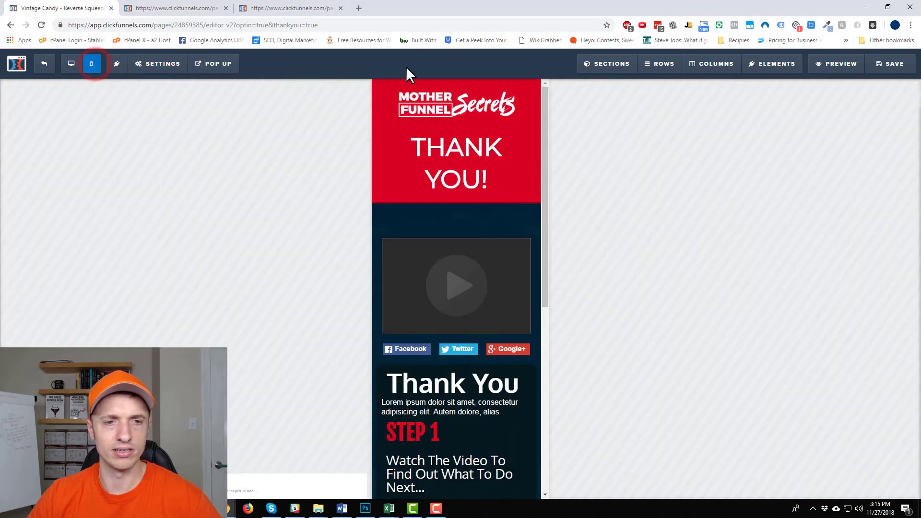
scroll(477, 197, down, 7)
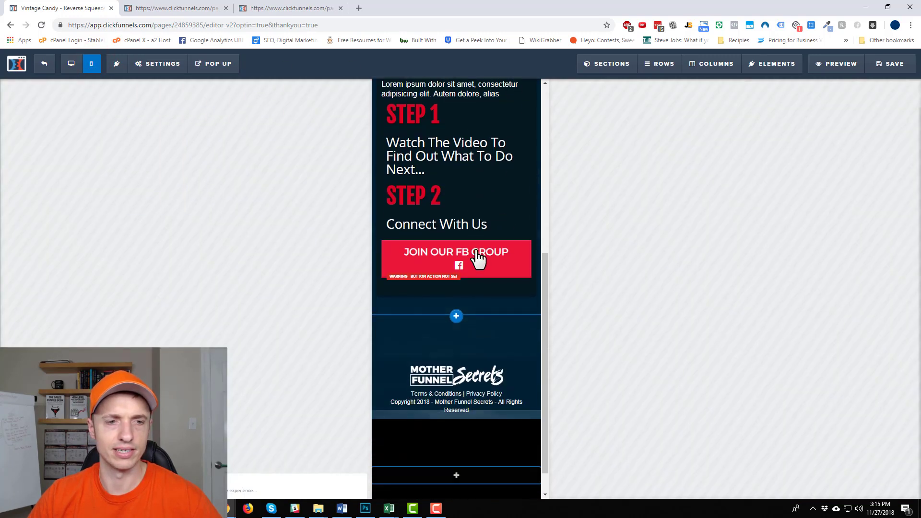
scroll(473, 293, up, 8)
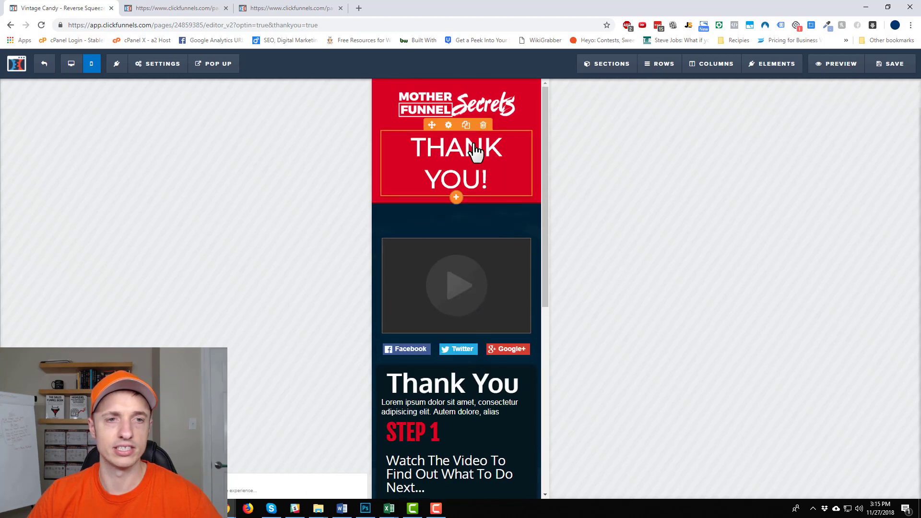
- Give the 'THANK YOU!' headline a separate mobile font size of 32px
click(449, 126)
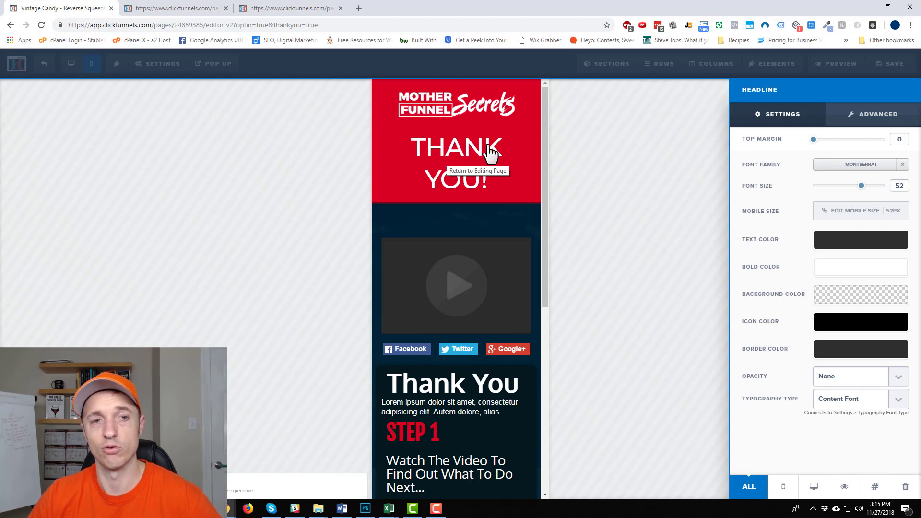
click(843, 214)
click(848, 211)
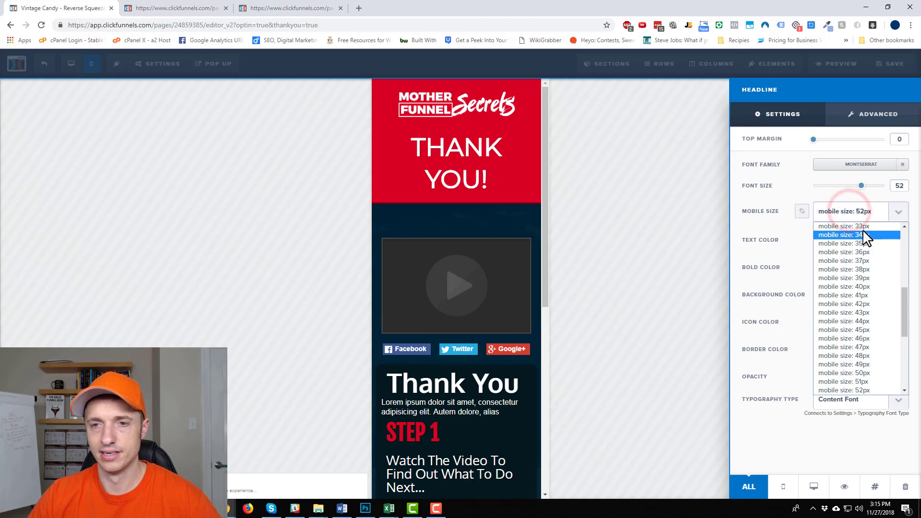
scroll(864, 238, up, 5)
scroll(874, 350, down, 3)
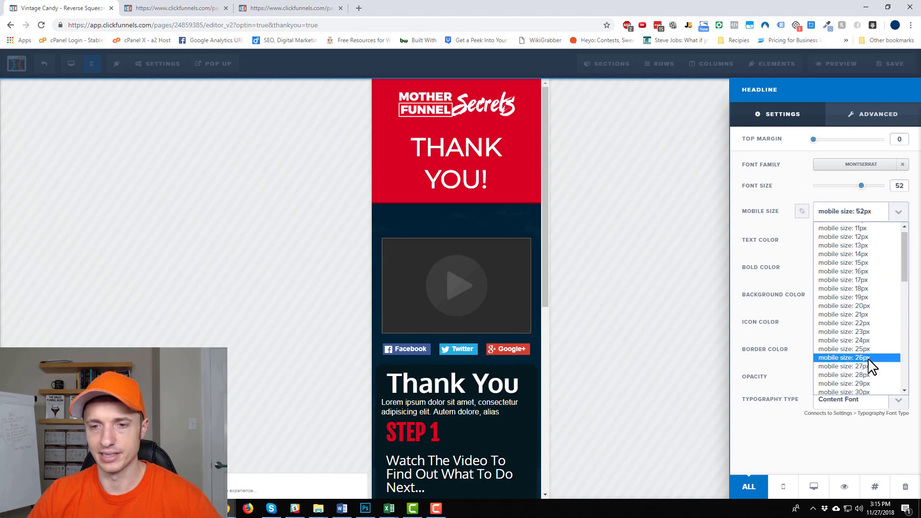
click(870, 314)
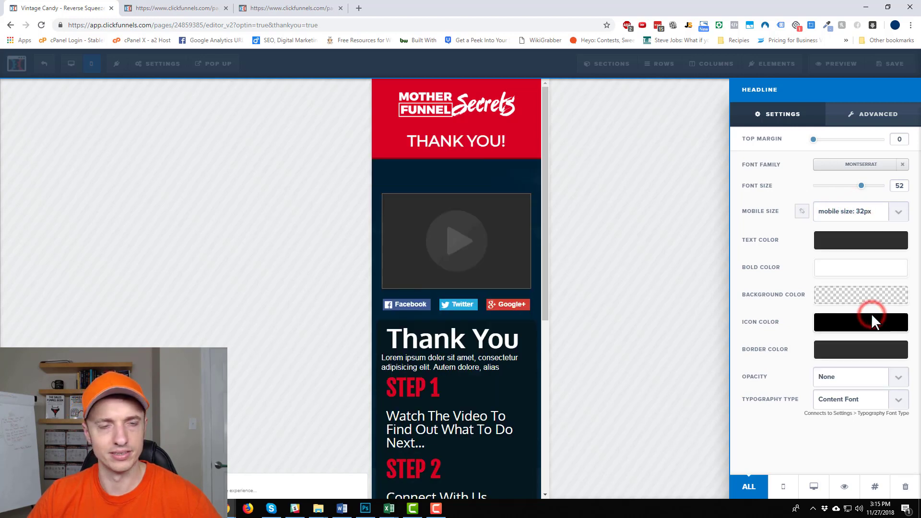
click(492, 153)
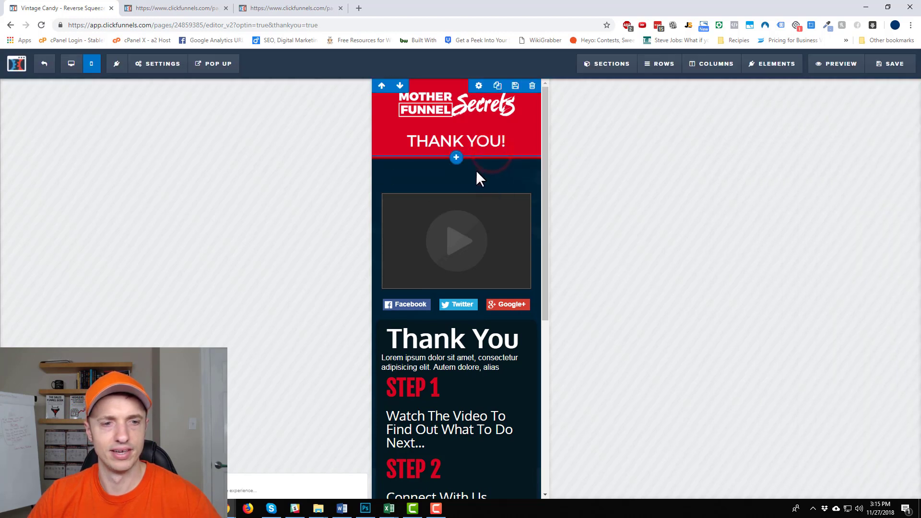
- Save the Thank You page, return to desktop view, and exit the page editor
click(888, 65)
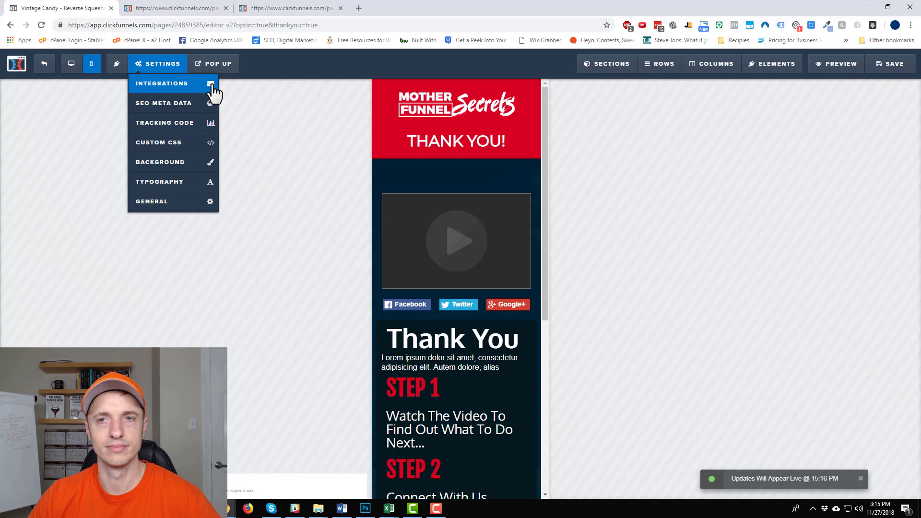
click(73, 64)
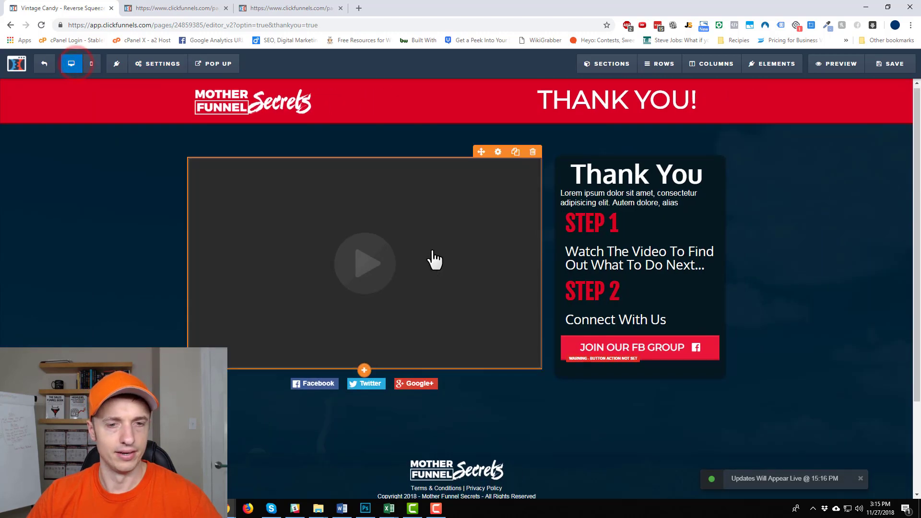
scroll(678, 251, down, 3)
scroll(623, 354, up, 2)
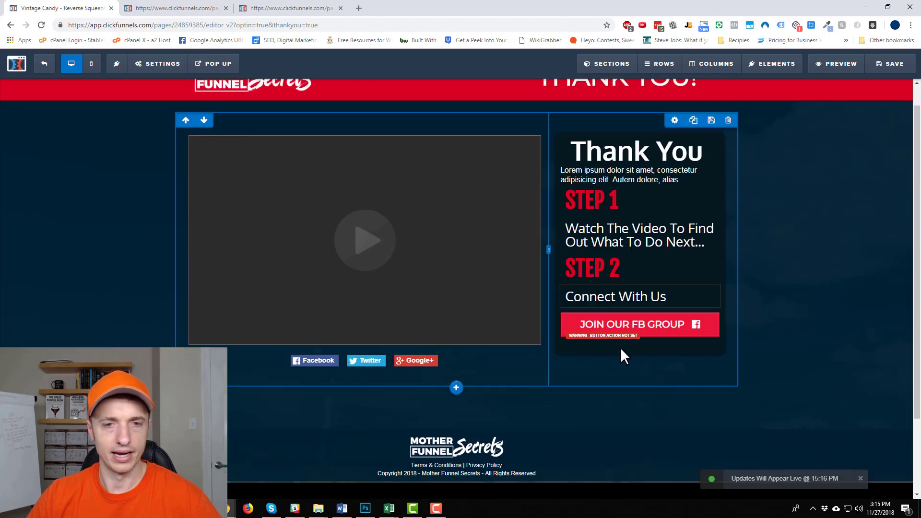
click(638, 331)
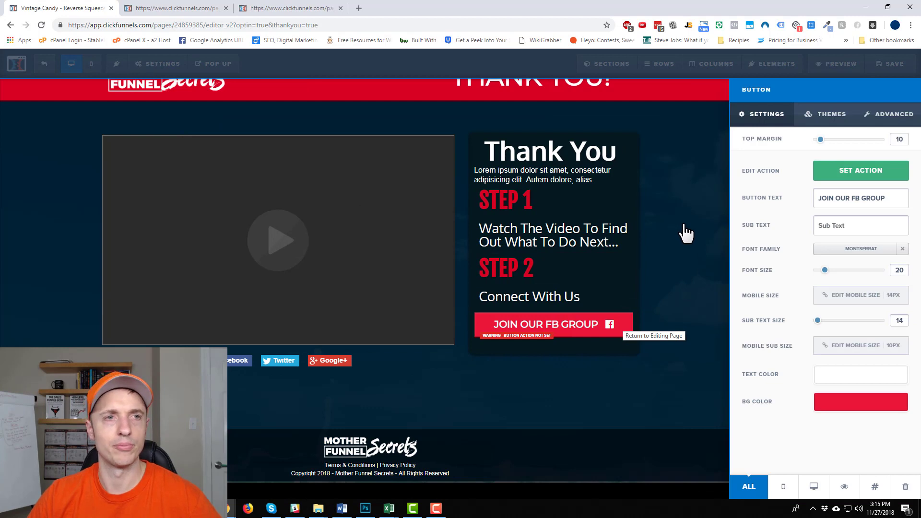
click(694, 245)
click(44, 64)
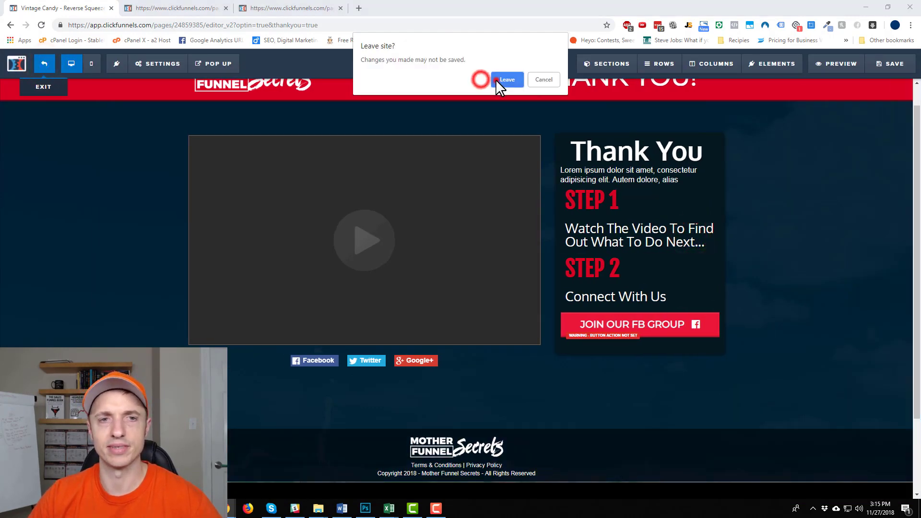
- Leave the page editor, view Digital Assets in another tab, then open the Optin step overview
click(497, 79)
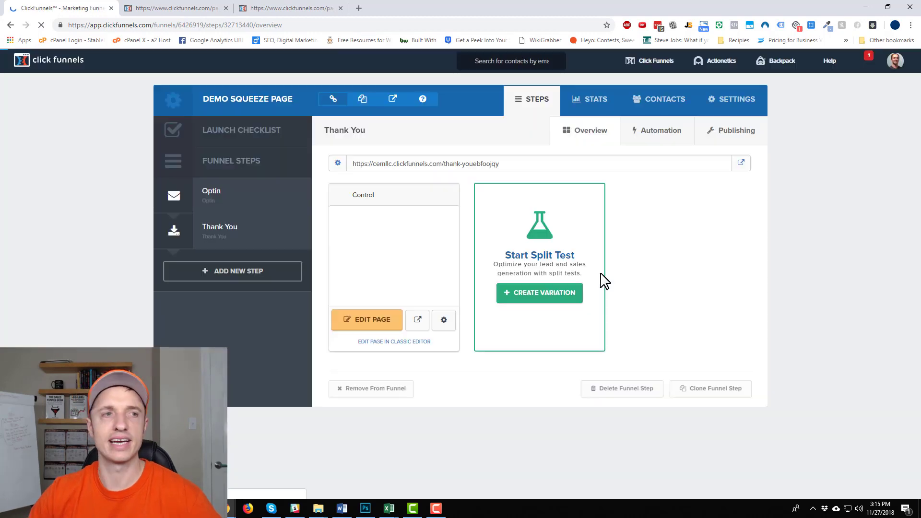
click(895, 61)
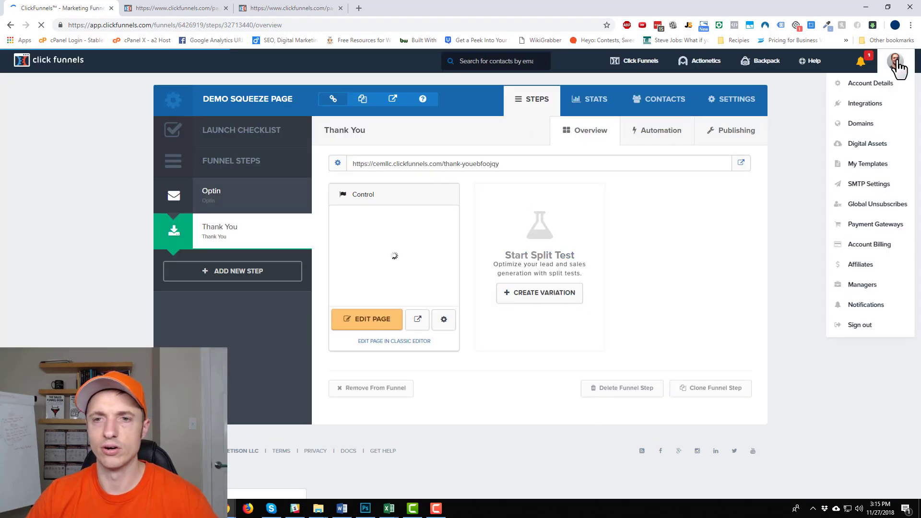
click(867, 144)
click(284, 8)
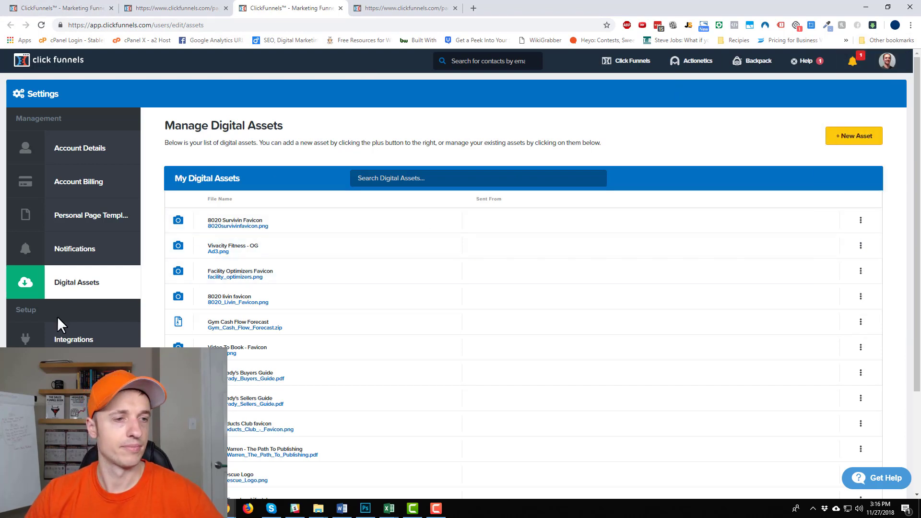
click(61, 8)
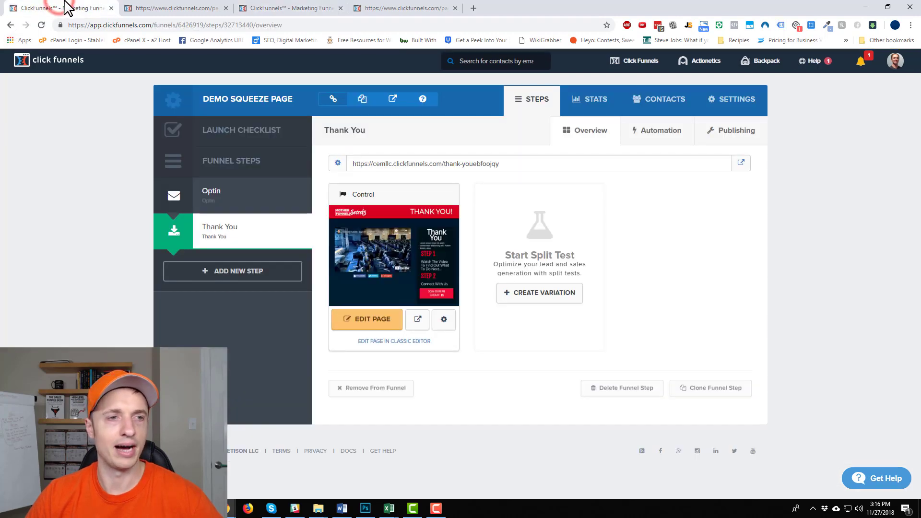
click(248, 202)
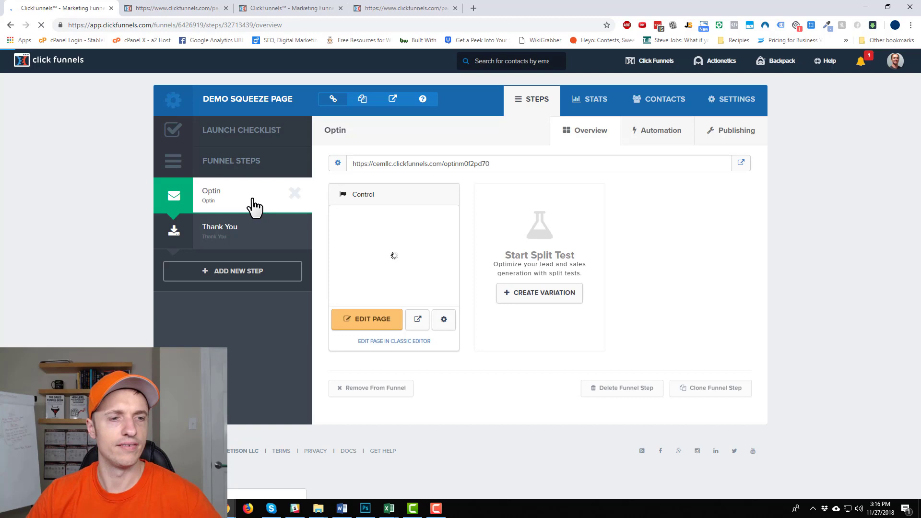
- Go to the account's Manage API Integrations page and begin adding a new integration
click(888, 69)
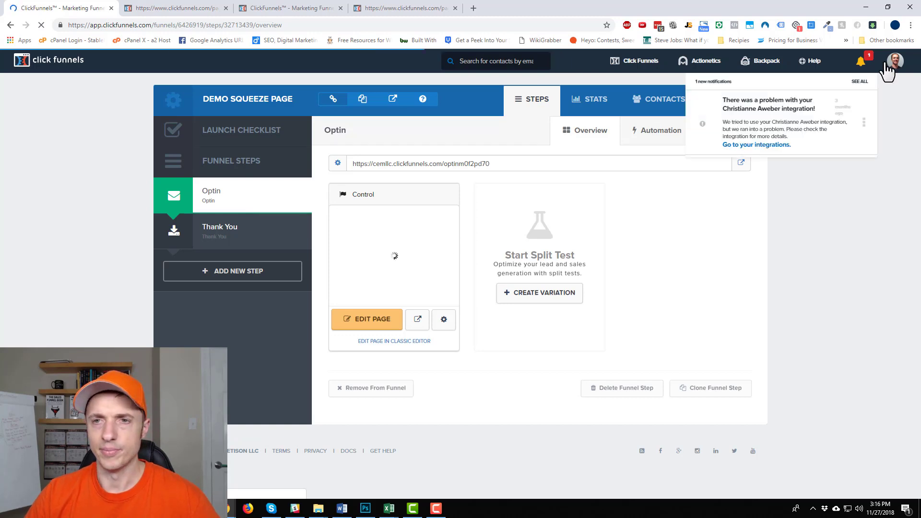
ctrl+click(870, 106)
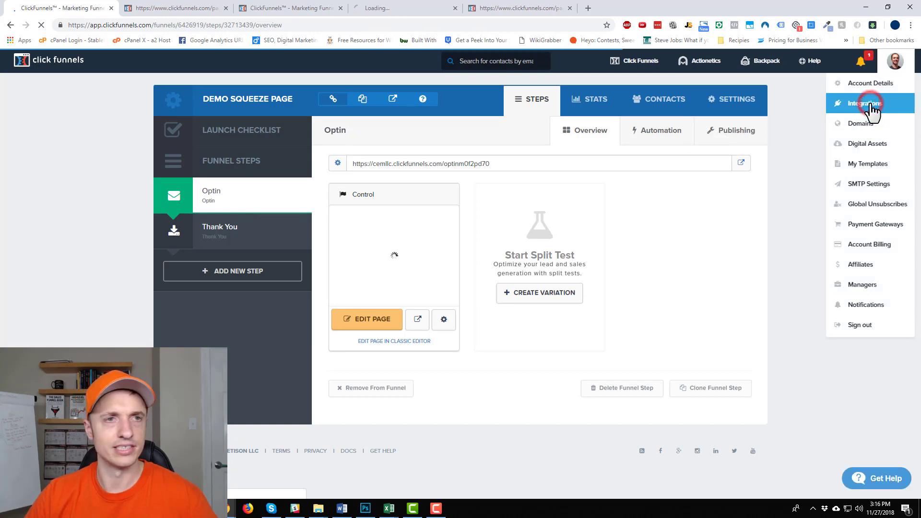
click(407, 9)
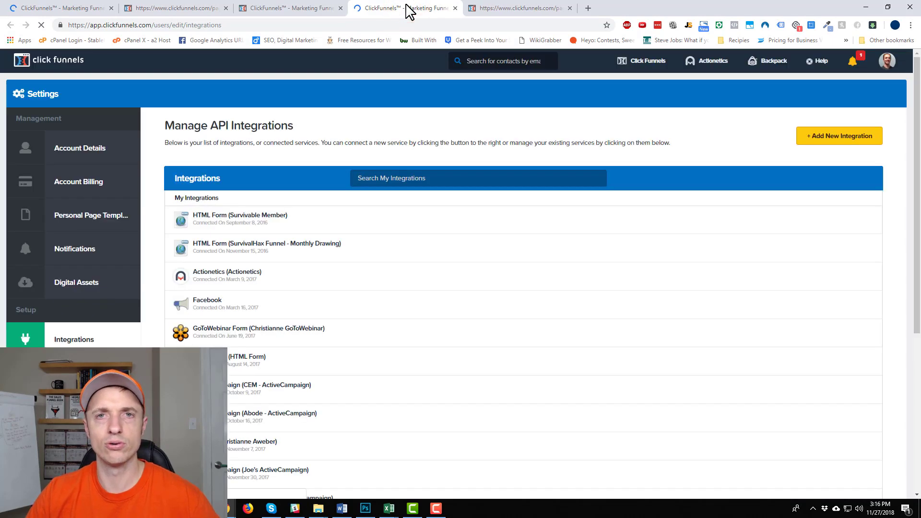
scroll(421, 244, down, 1)
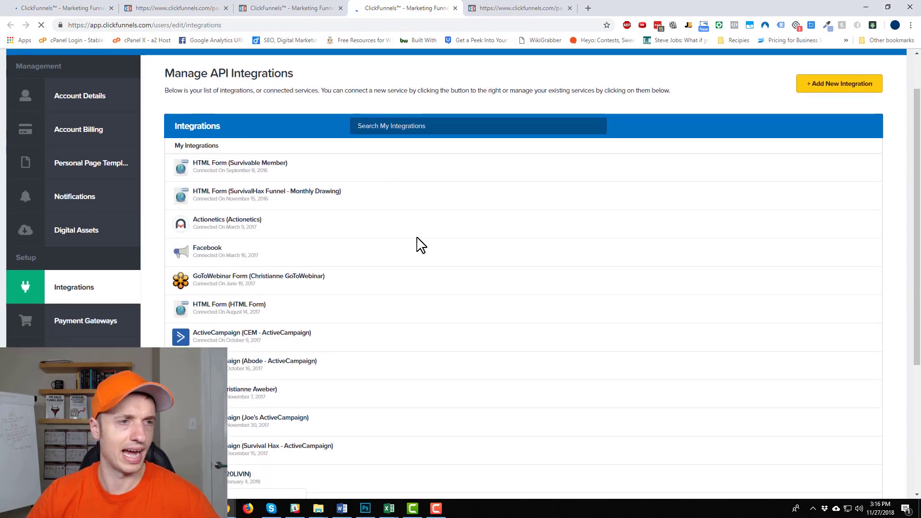
scroll(672, 207, up, 1)
click(823, 137)
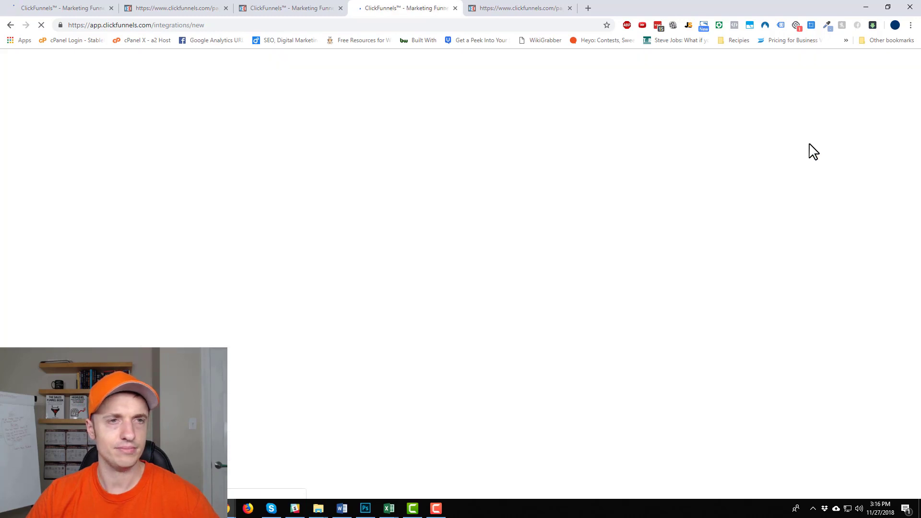
scroll(813, 146, down, 1)
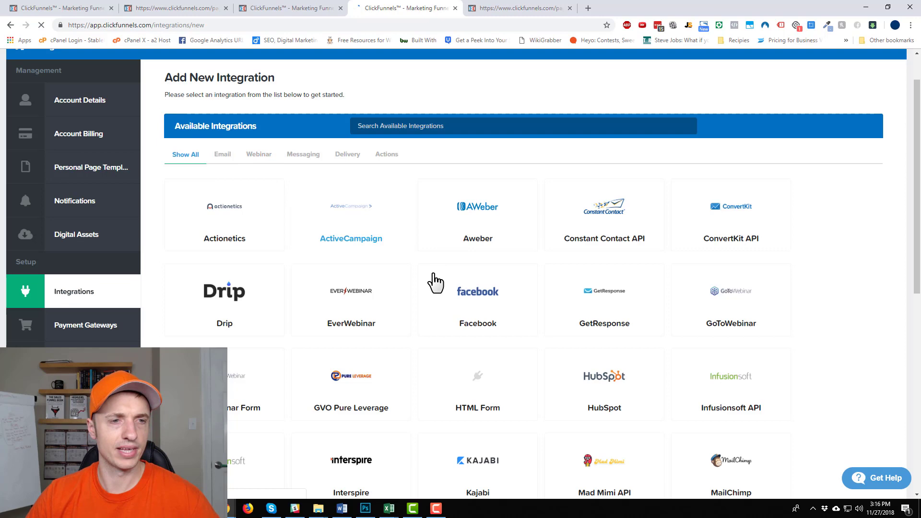
scroll(432, 283, down, 2)
scroll(432, 290, down, 1)
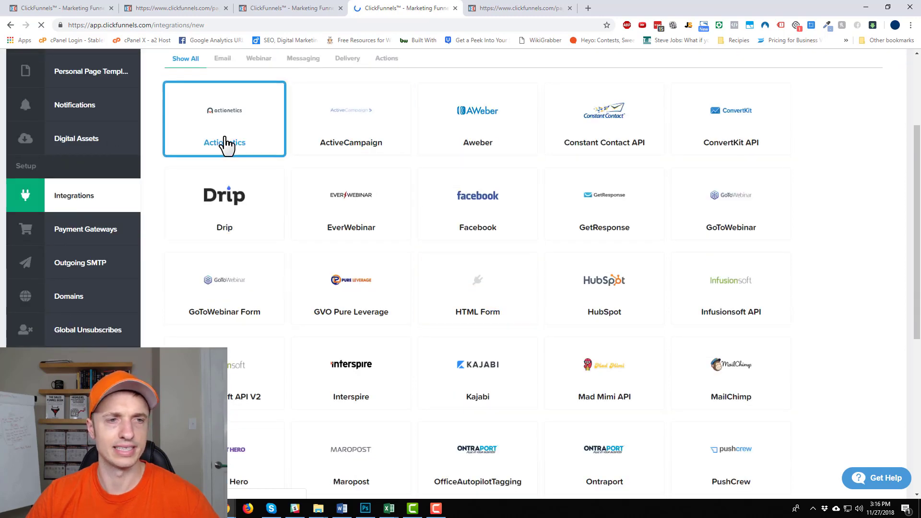
click(374, 143)
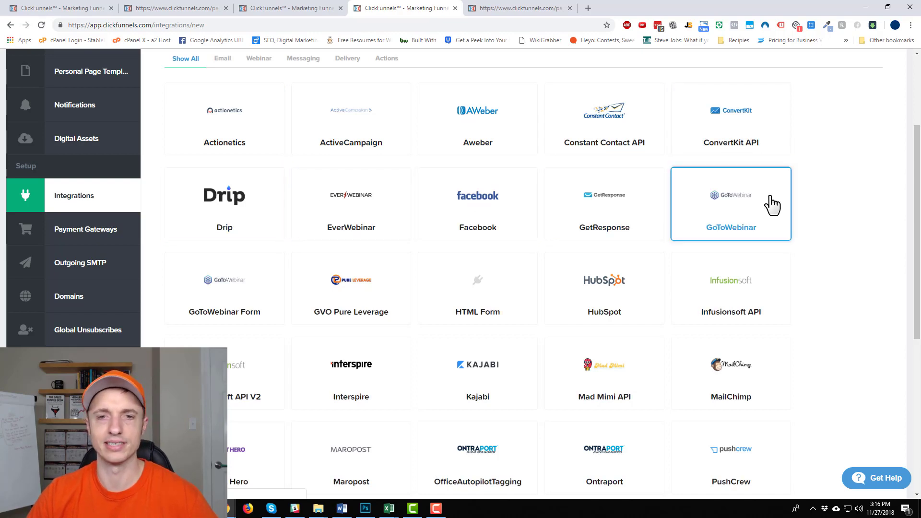
scroll(860, 235, down, 1)
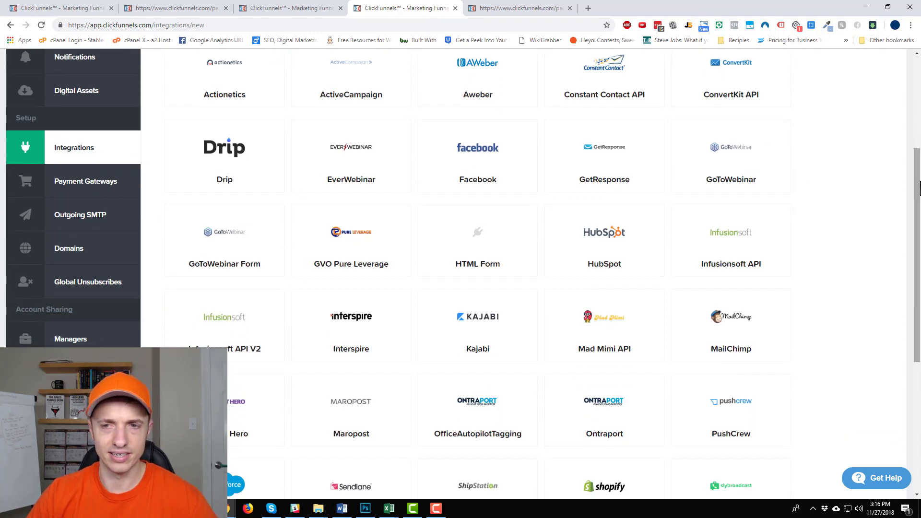
drag(917, 189, 918, 322)
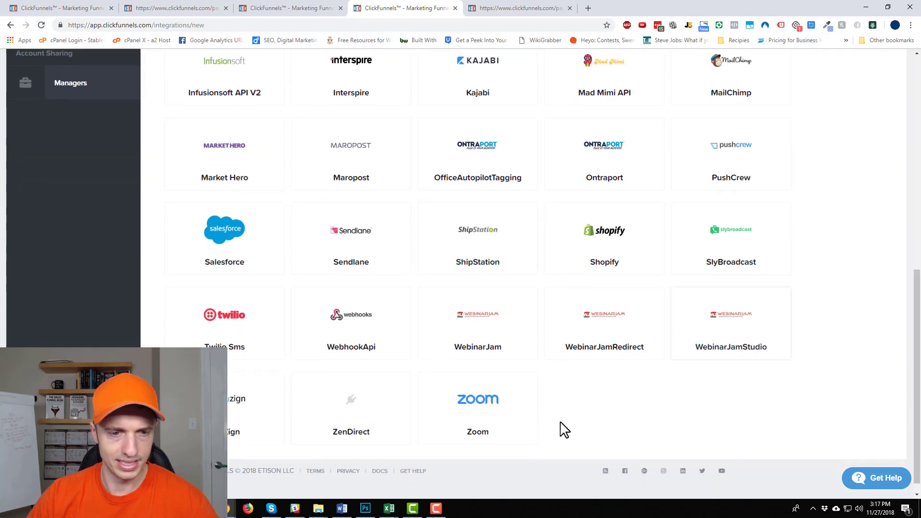
scroll(525, 434, up, 4)
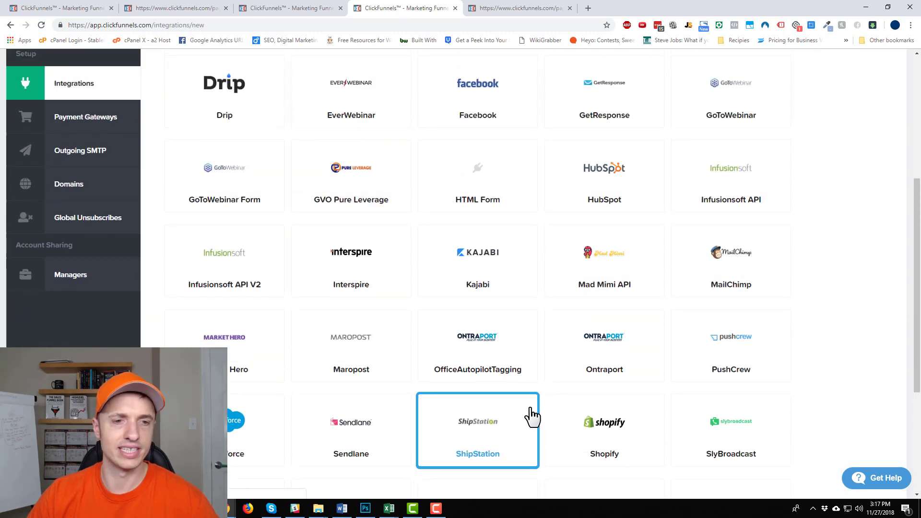
scroll(543, 421, up, 2)
scroll(546, 422, up, 2)
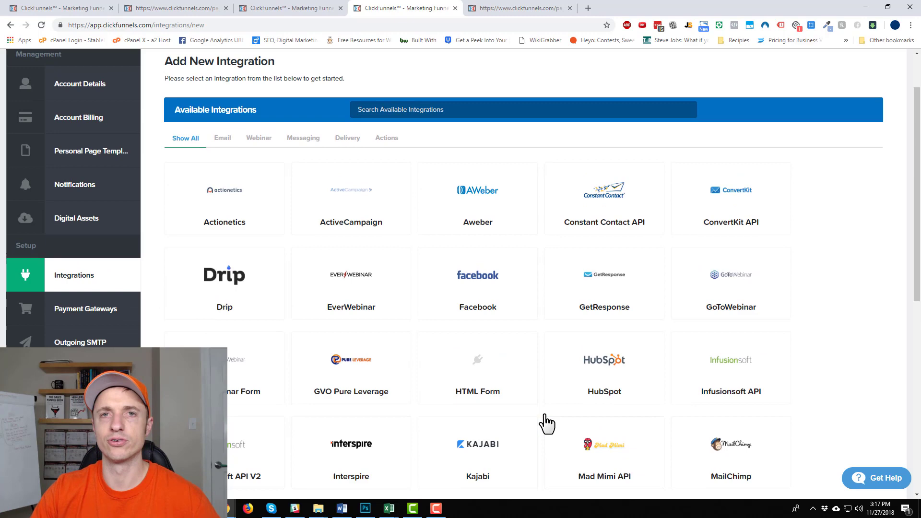
scroll(458, 311, down, 7)
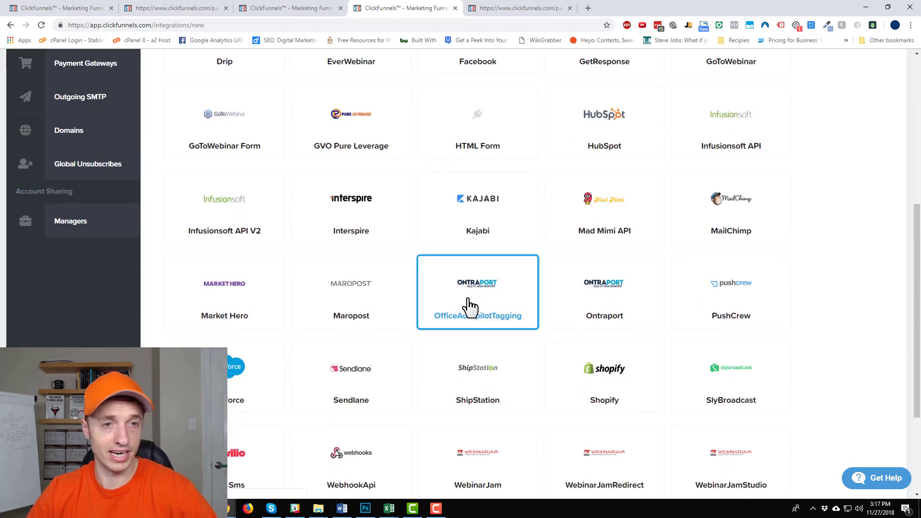
scroll(468, 312, up, 2)
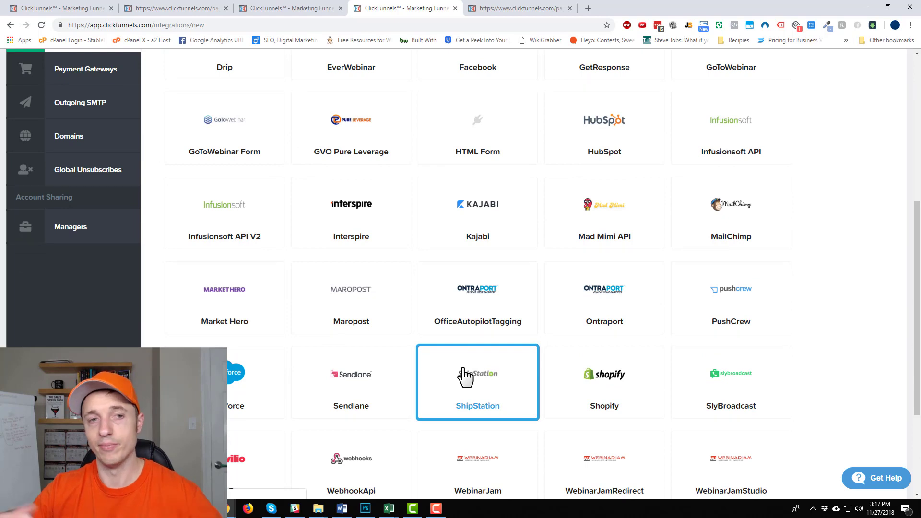
scroll(509, 390, up, 2)
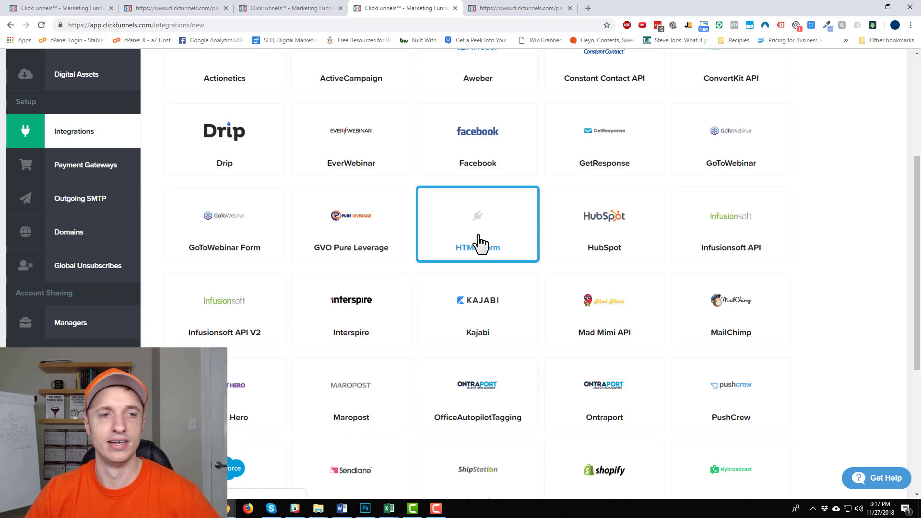
scroll(571, 211, up, 2)
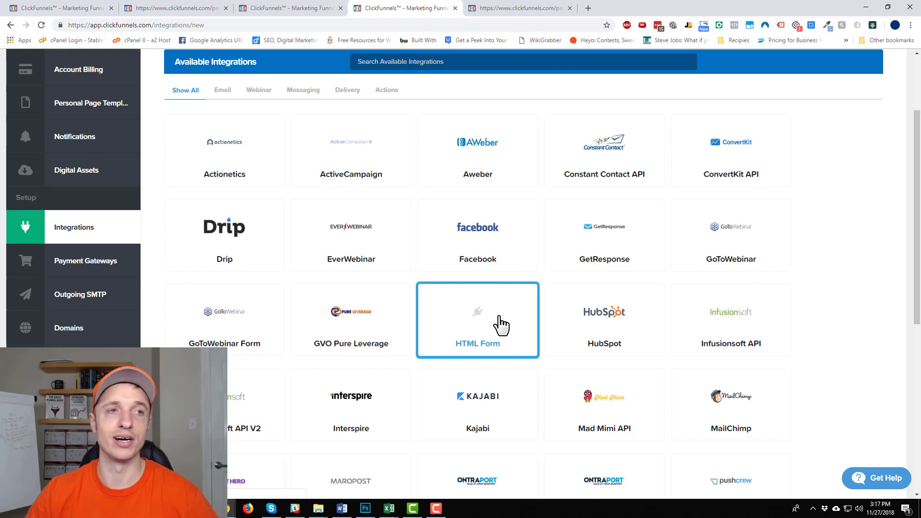
- Return to the Demo Squeeze Page funnel tab and open its Optin page in the editor
click(298, 9)
click(179, 11)
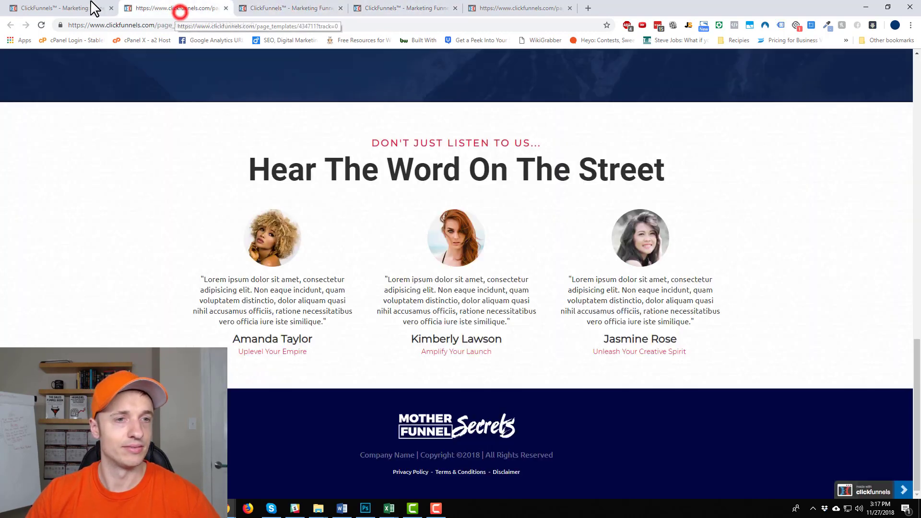
click(76, 8)
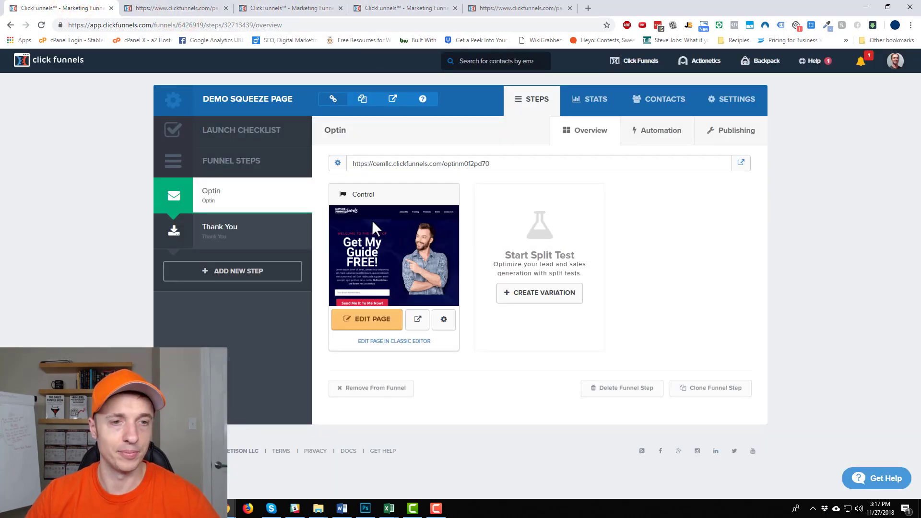
click(367, 323)
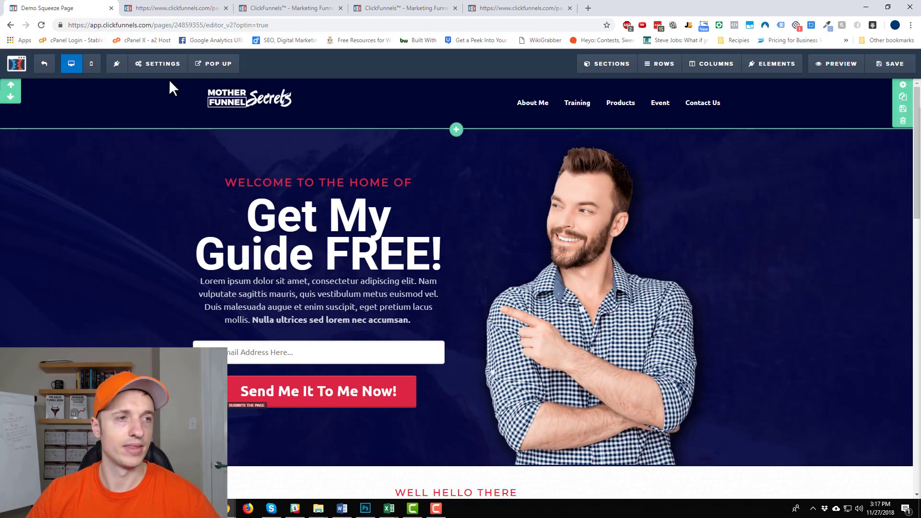
- Link the form to CEM - ActiveCampaign: Add To List with Tag, Crazy Eye Marketing list, 'Demo Lead Magnet' tag
click(168, 85)
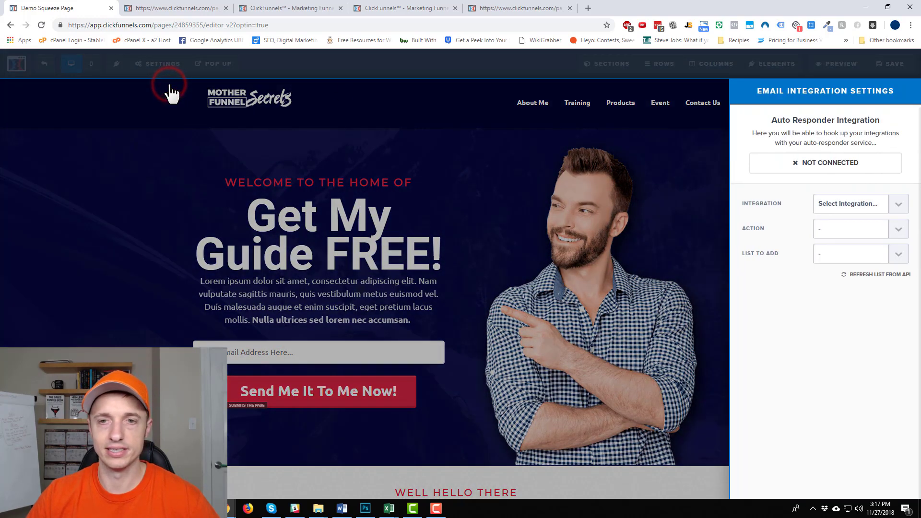
click(870, 205)
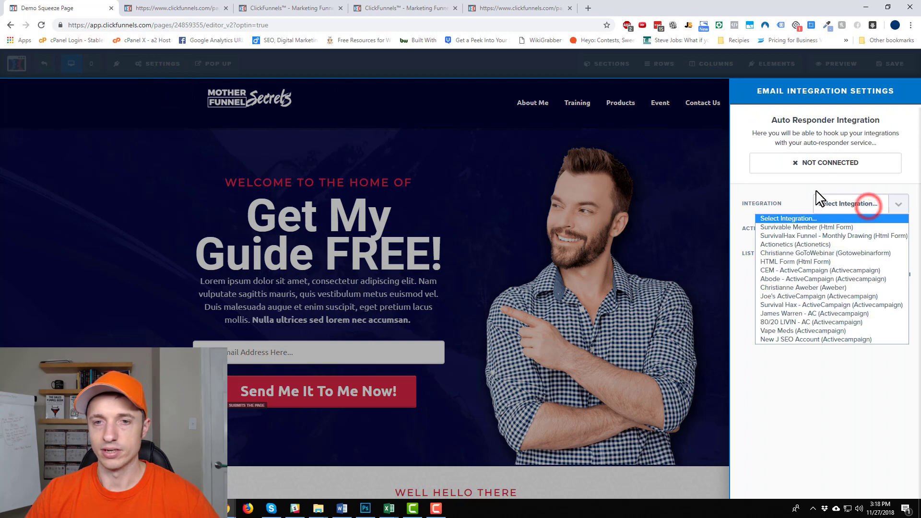
click(831, 270)
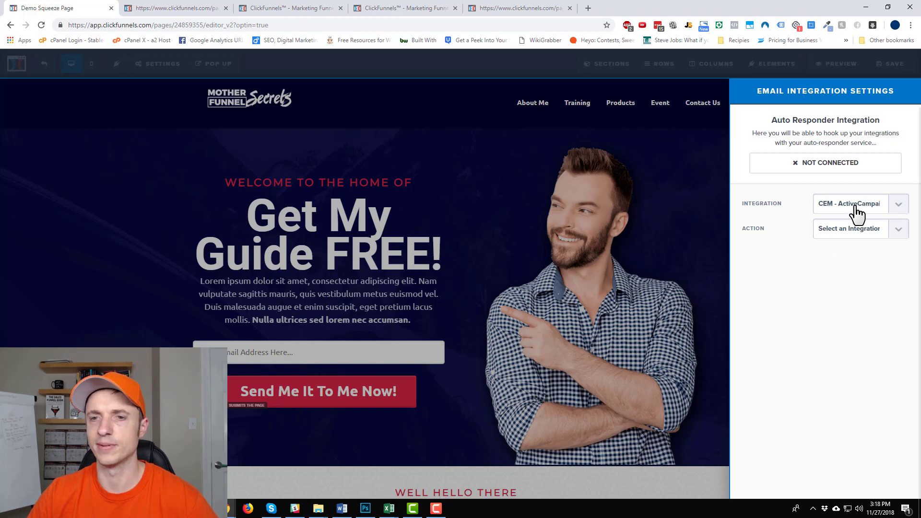
click(845, 231)
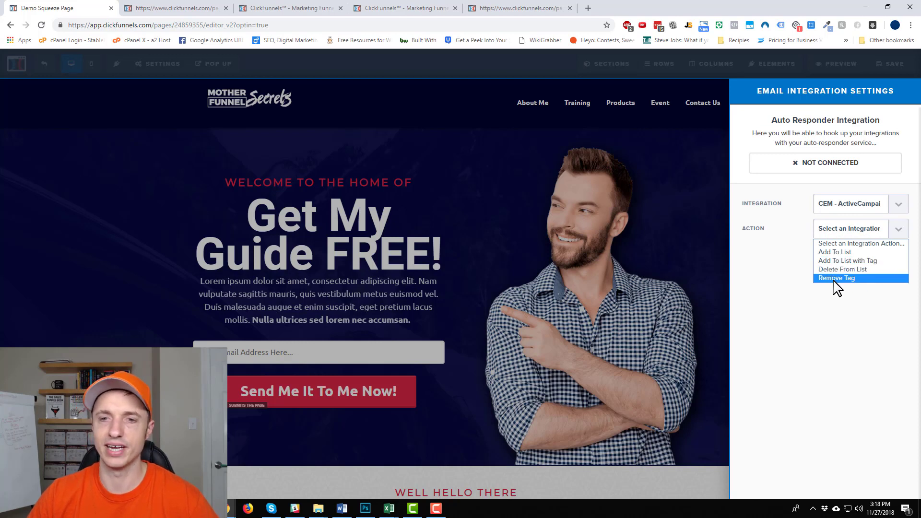
click(846, 261)
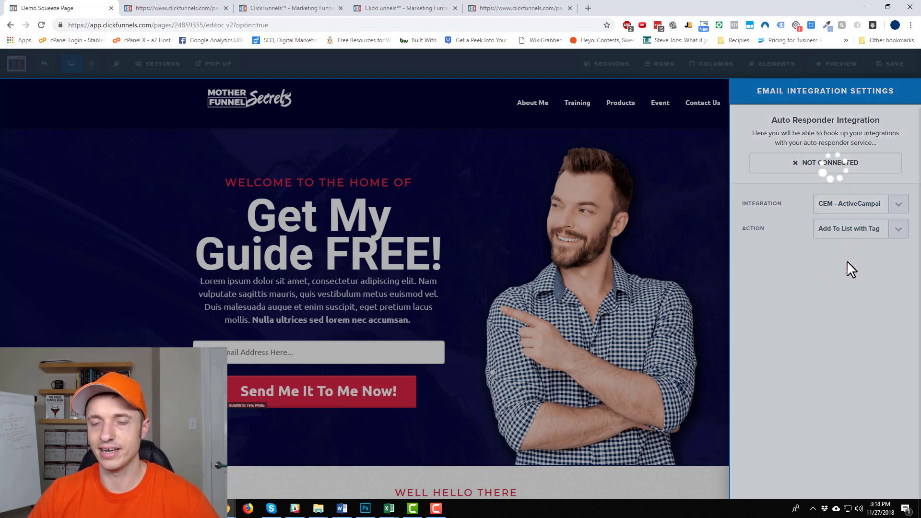
click(851, 258)
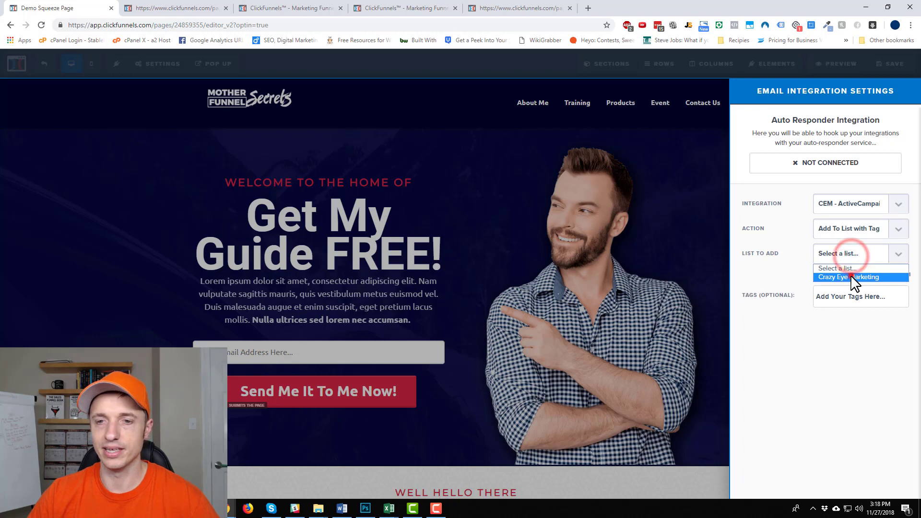
click(850, 275)
click(847, 310)
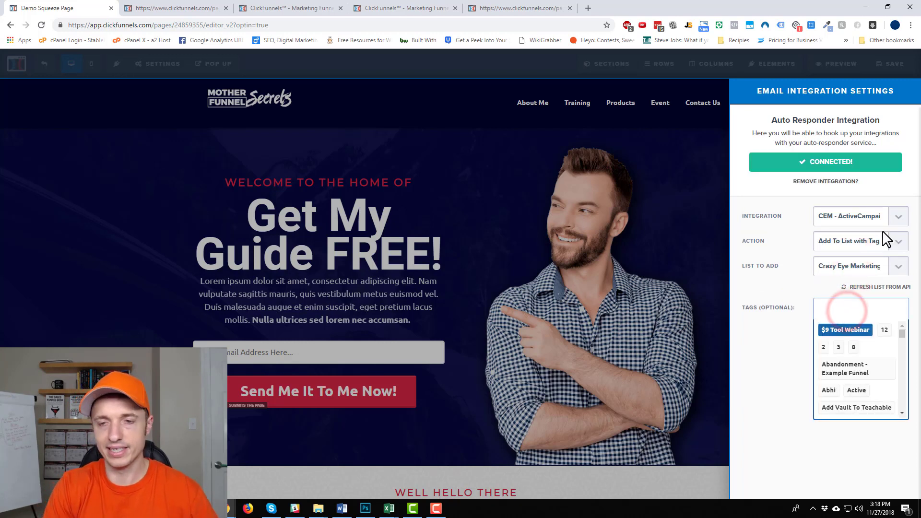
text(Demo Lead)
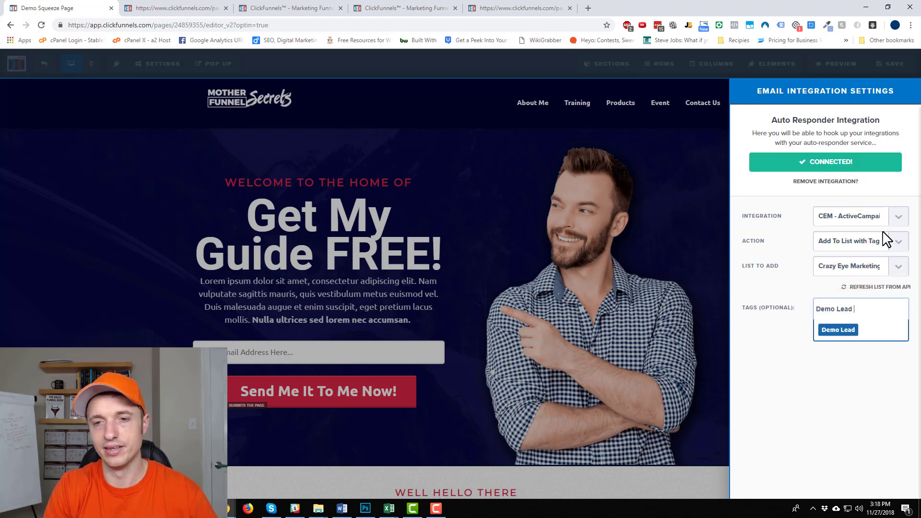
text( Magnet)
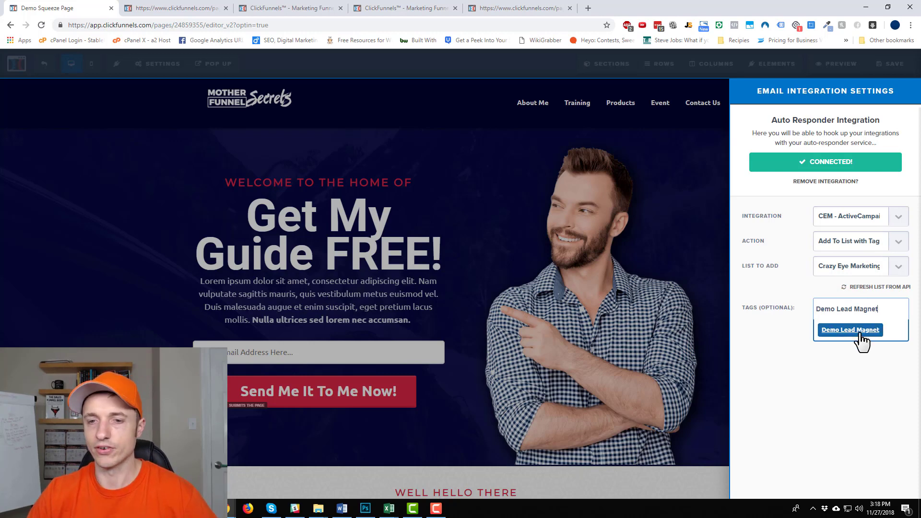
click(860, 331)
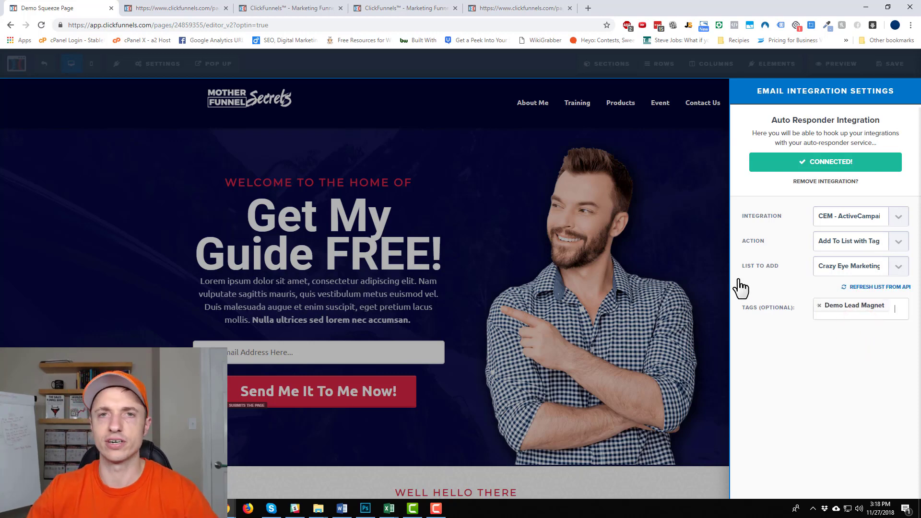
click(643, 243)
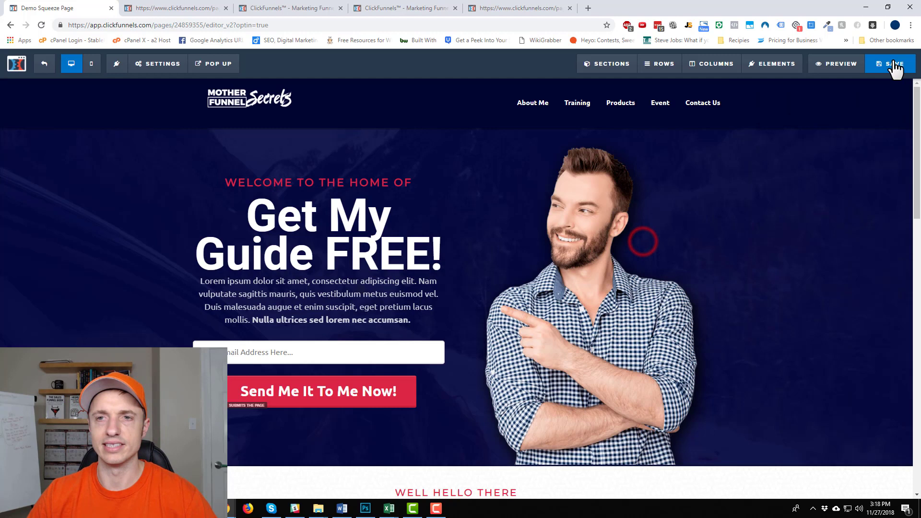
- Save the Optin page, copy the Optin step's URL, and open a new incognito window
click(893, 65)
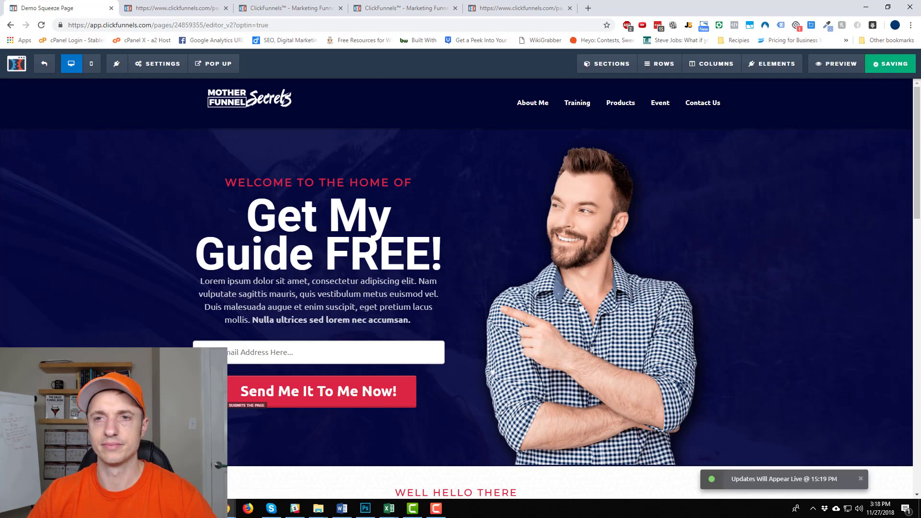
click(45, 62)
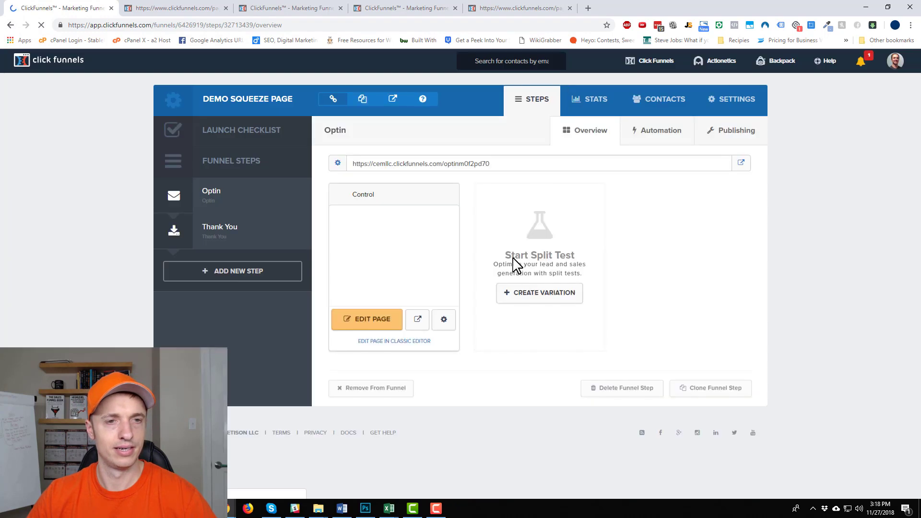
click(520, 164)
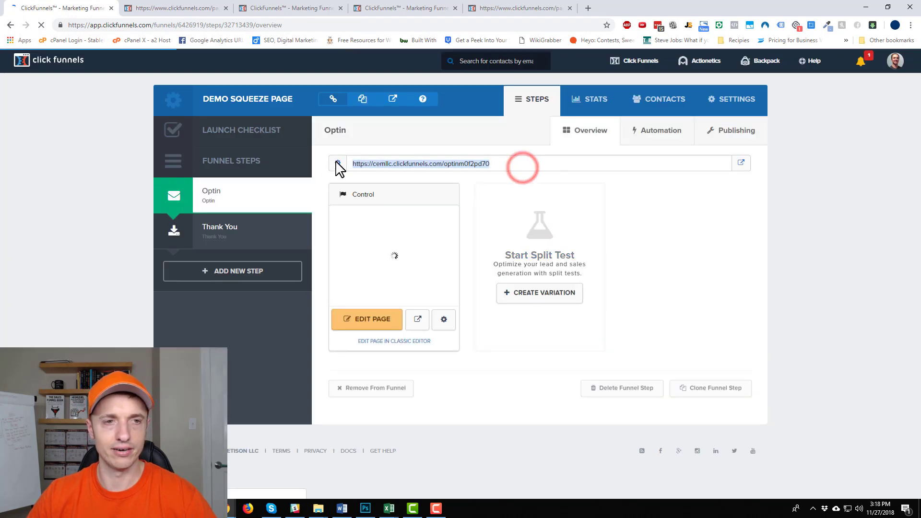
click(362, 100)
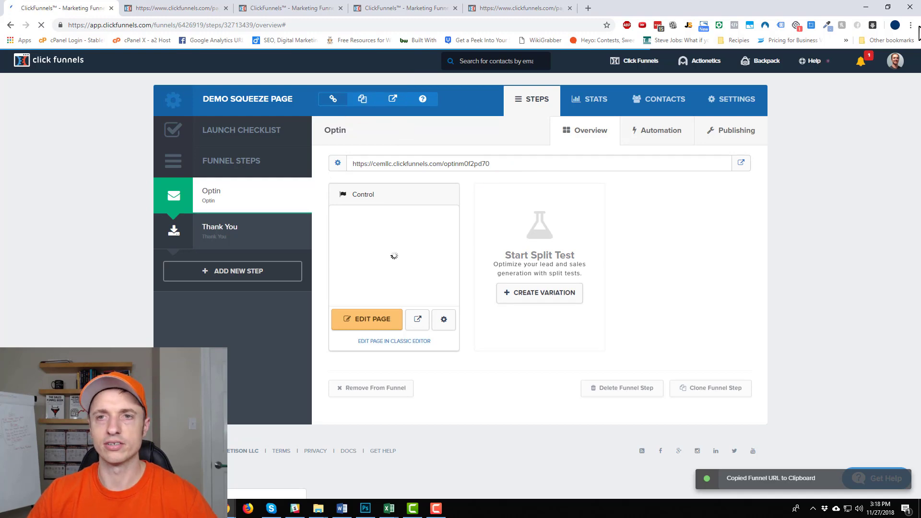
click(910, 25)
click(858, 63)
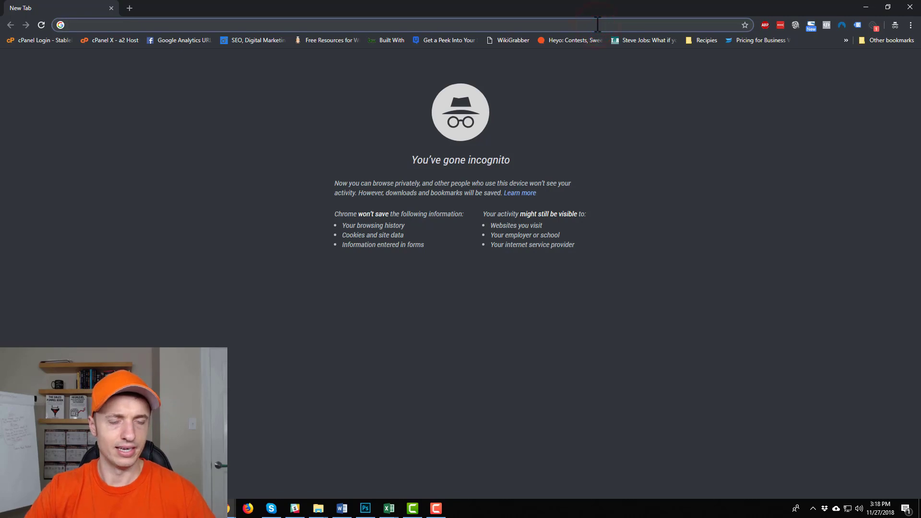
- Load the copied Optin page URL in the incognito window and place the cursor in its email field
key(ctrl+v)
key(Return)
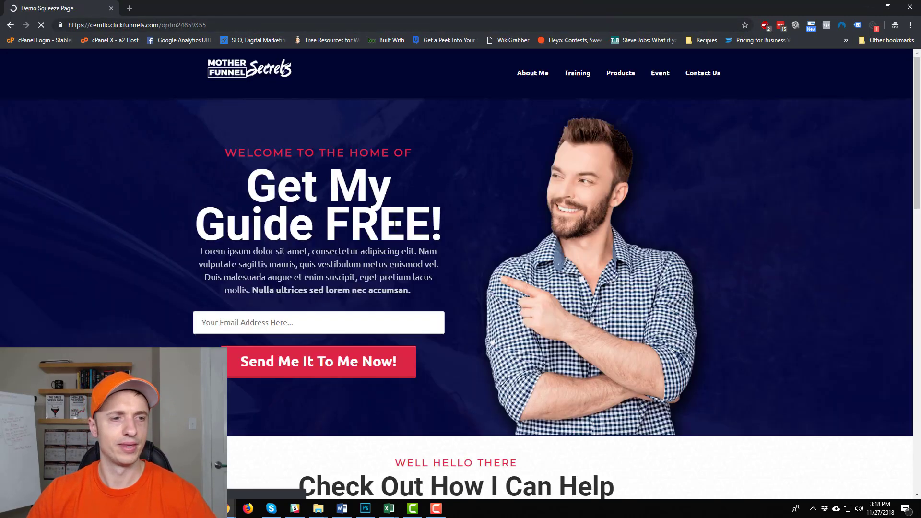
scroll(375, 225, down, 2)
click(350, 226)
scroll(561, 185, down, 5)
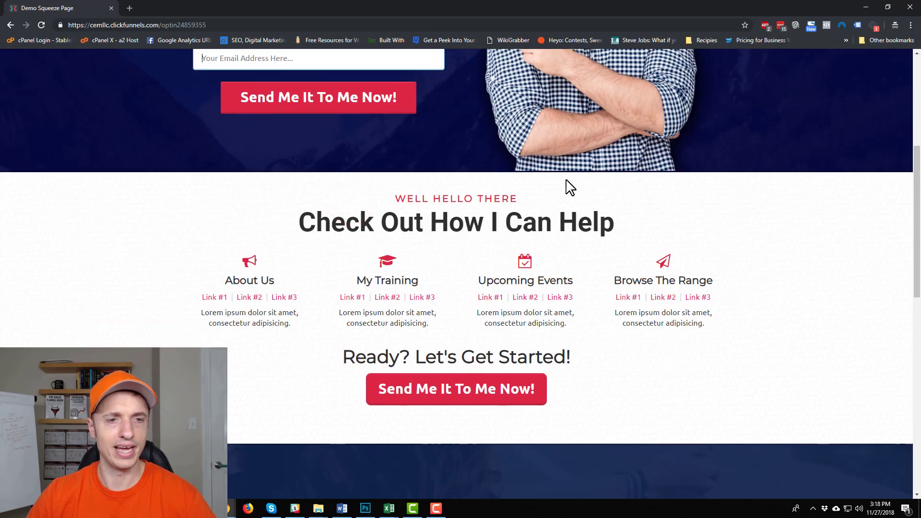
scroll(566, 206, down, 12)
scroll(561, 225, up, 15)
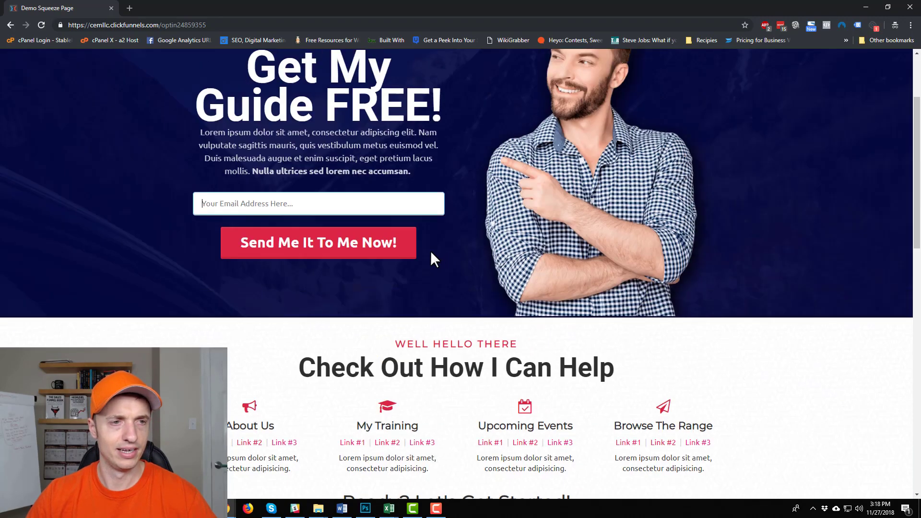
scroll(398, 298, up, 3)
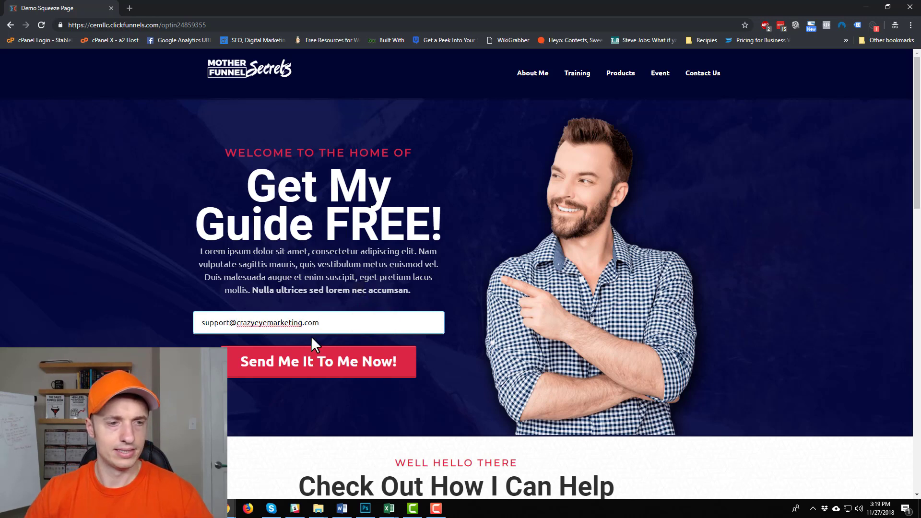
- Enter a test email address and submit it with 'Send Me It To Me Now!'
click(319, 363)
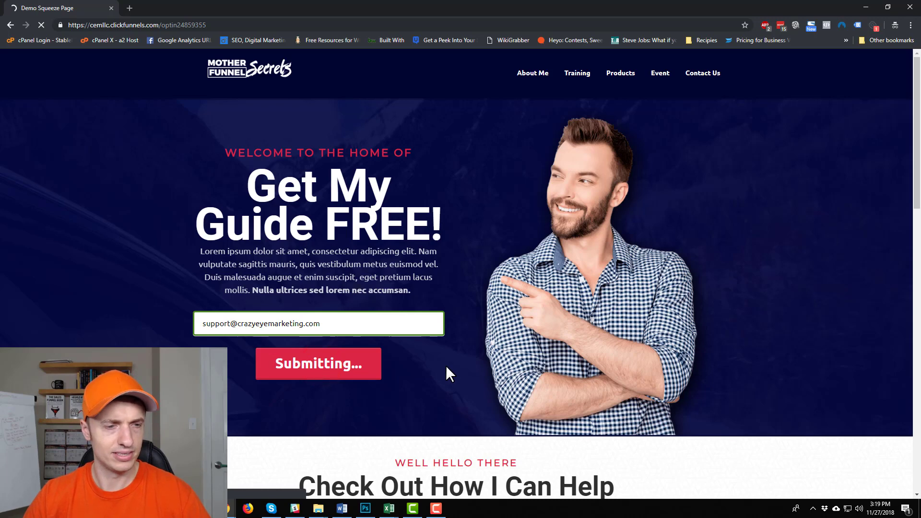